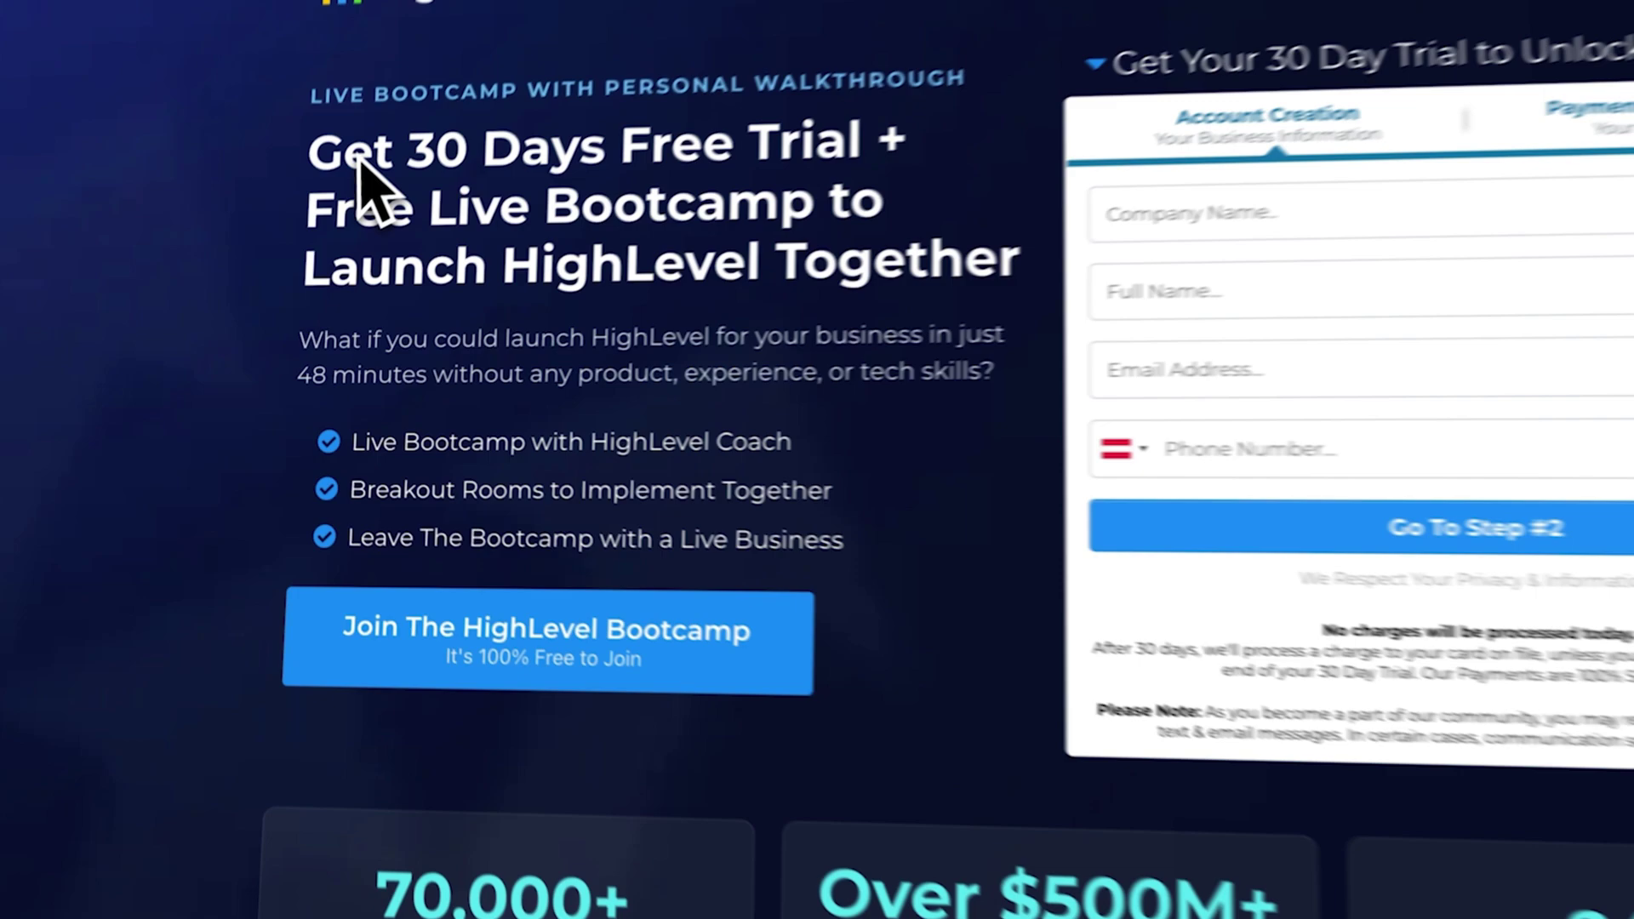
Highlight the free-trial headline and the $2,784 bonus offer, then scroll the course page
drag(311, 151, 860, 141)
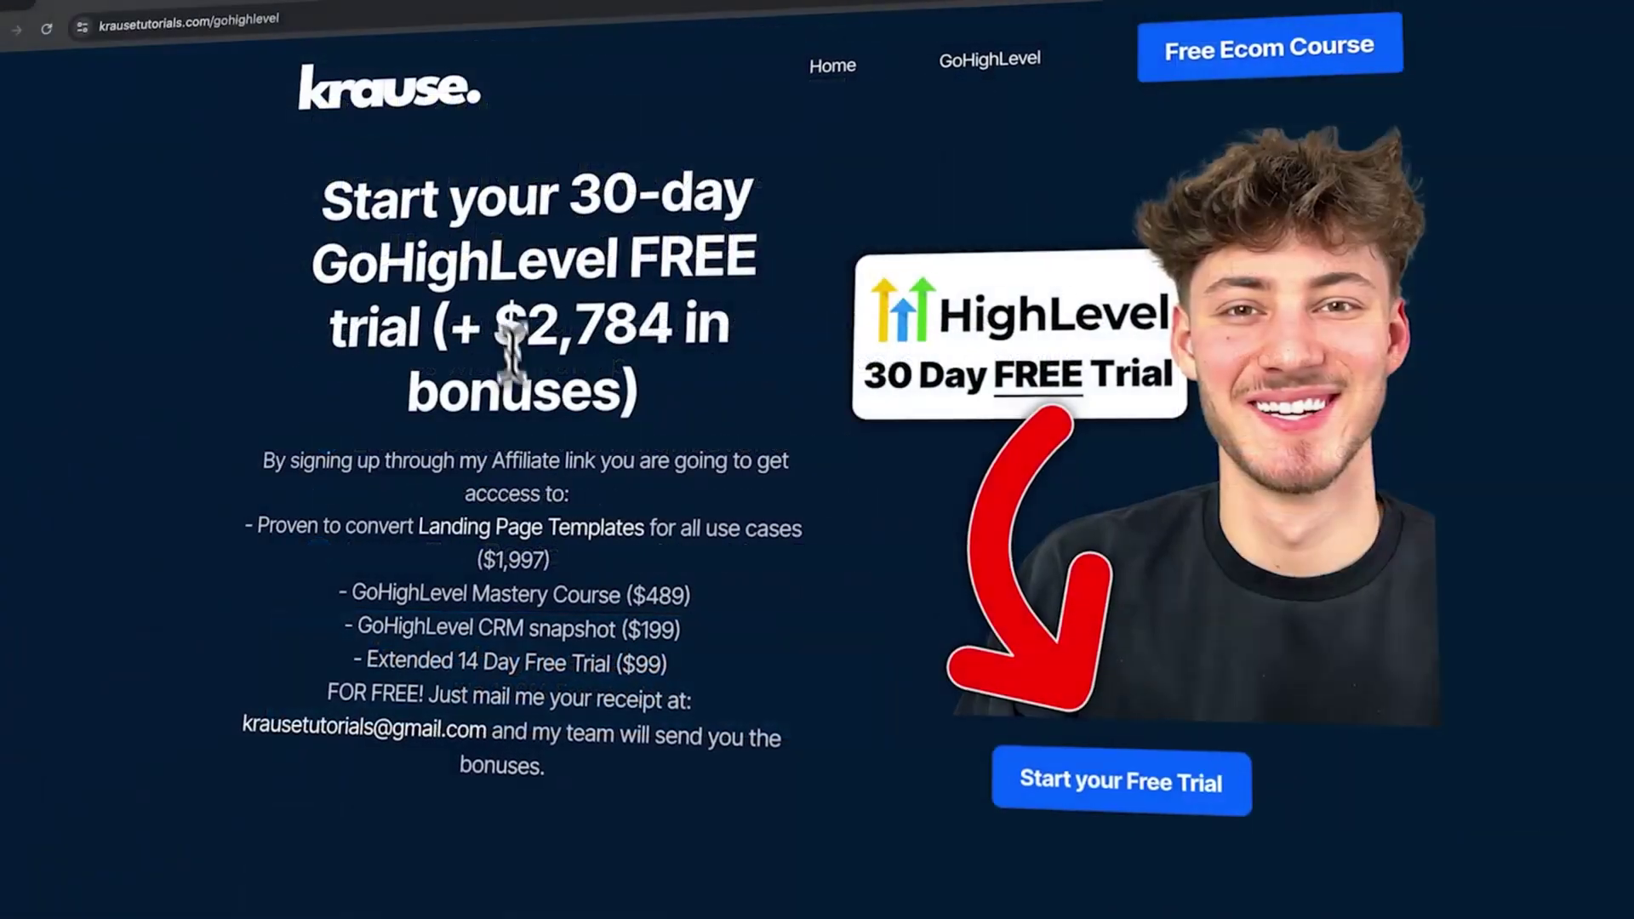
drag(509, 340, 626, 390)
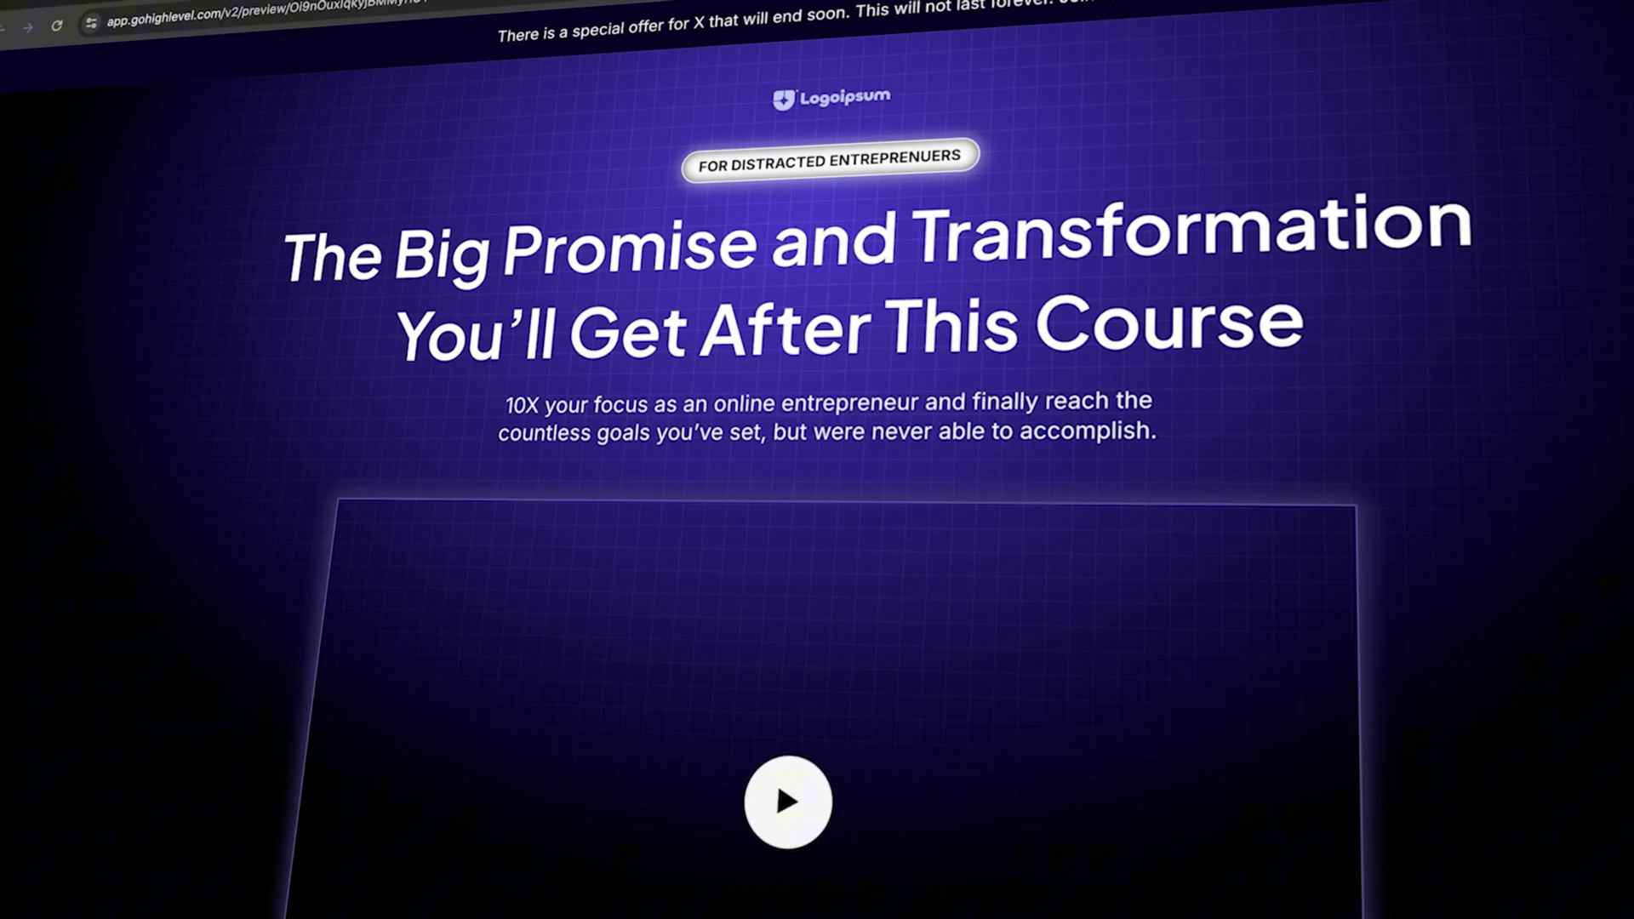
scroll(817, 460, down, 15)
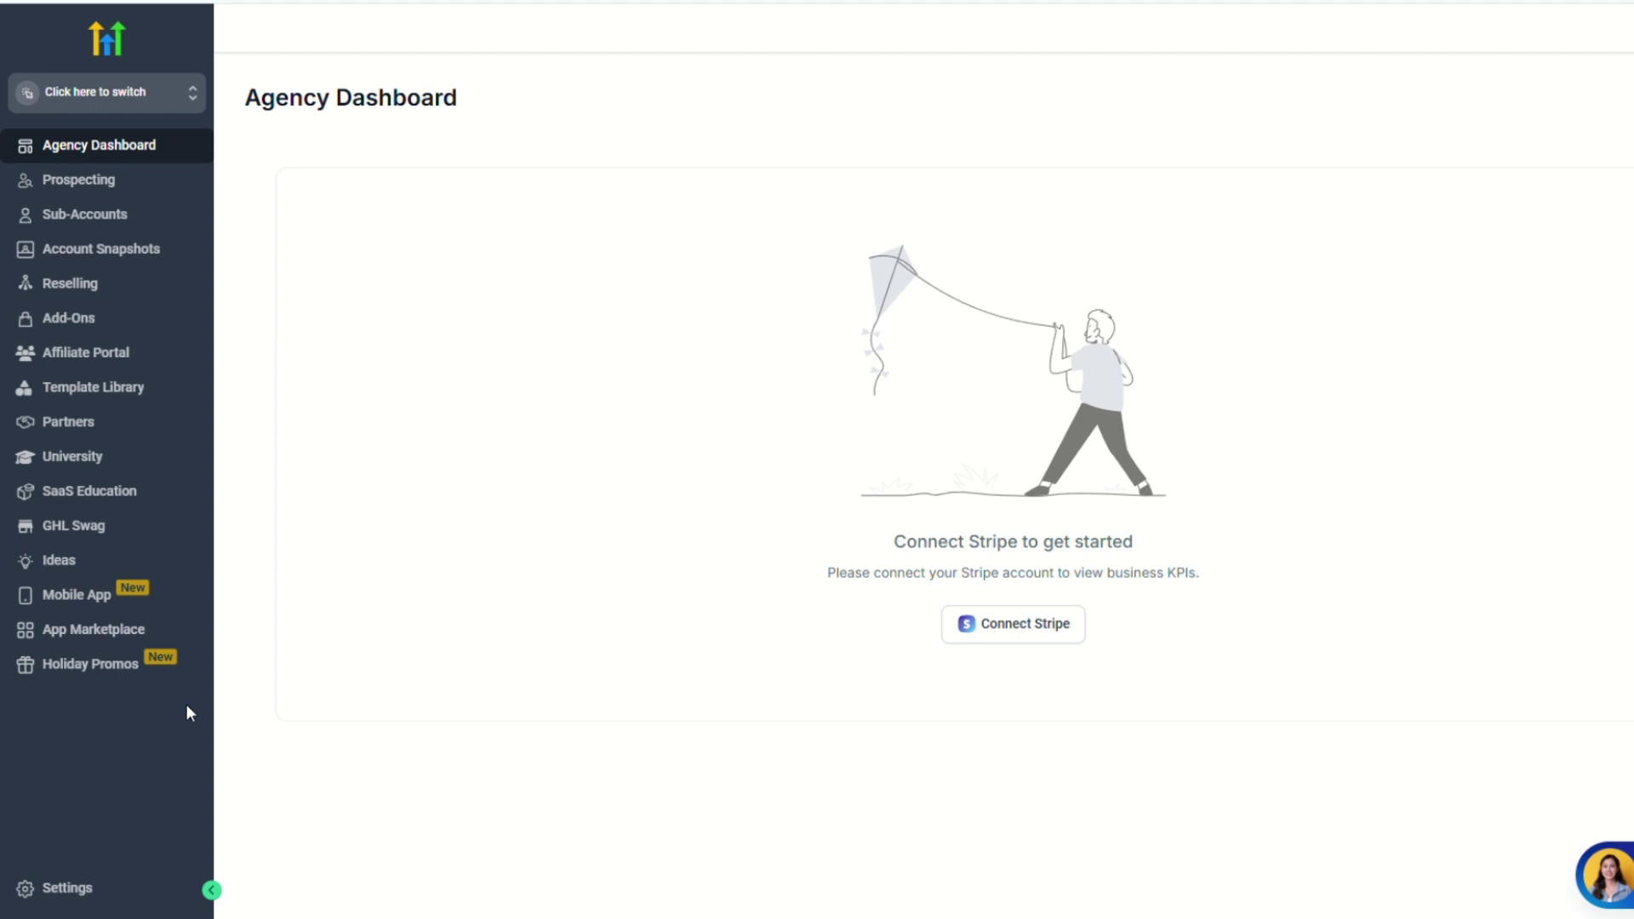
Go to Settings > Company to reach the agency's Basic Details page
click(120, 894)
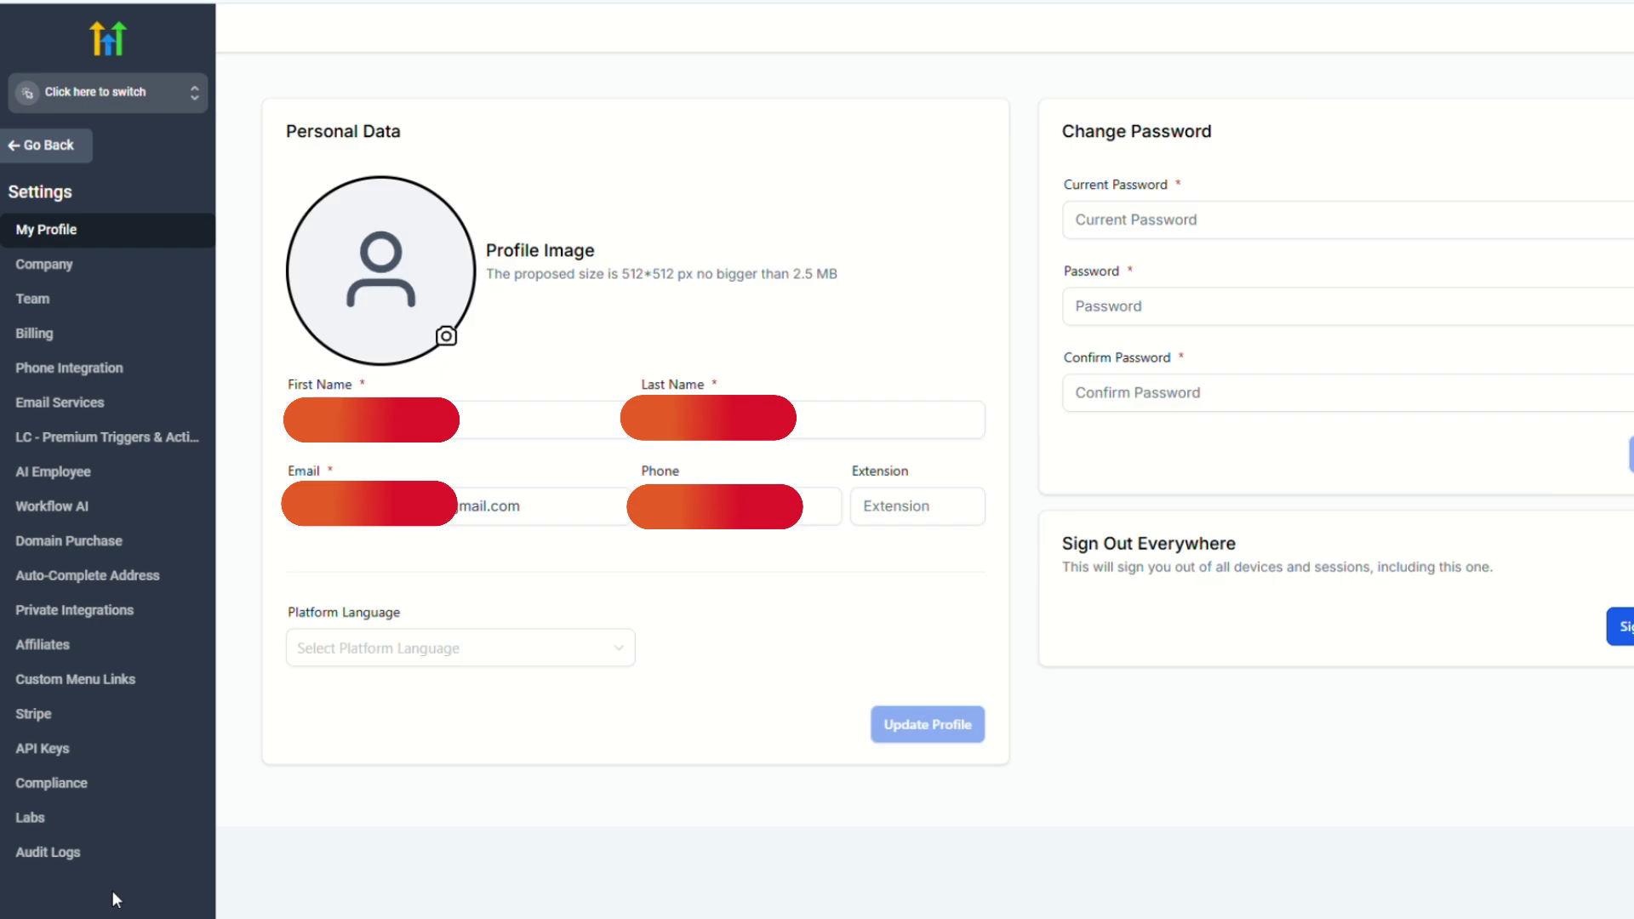
click(58, 274)
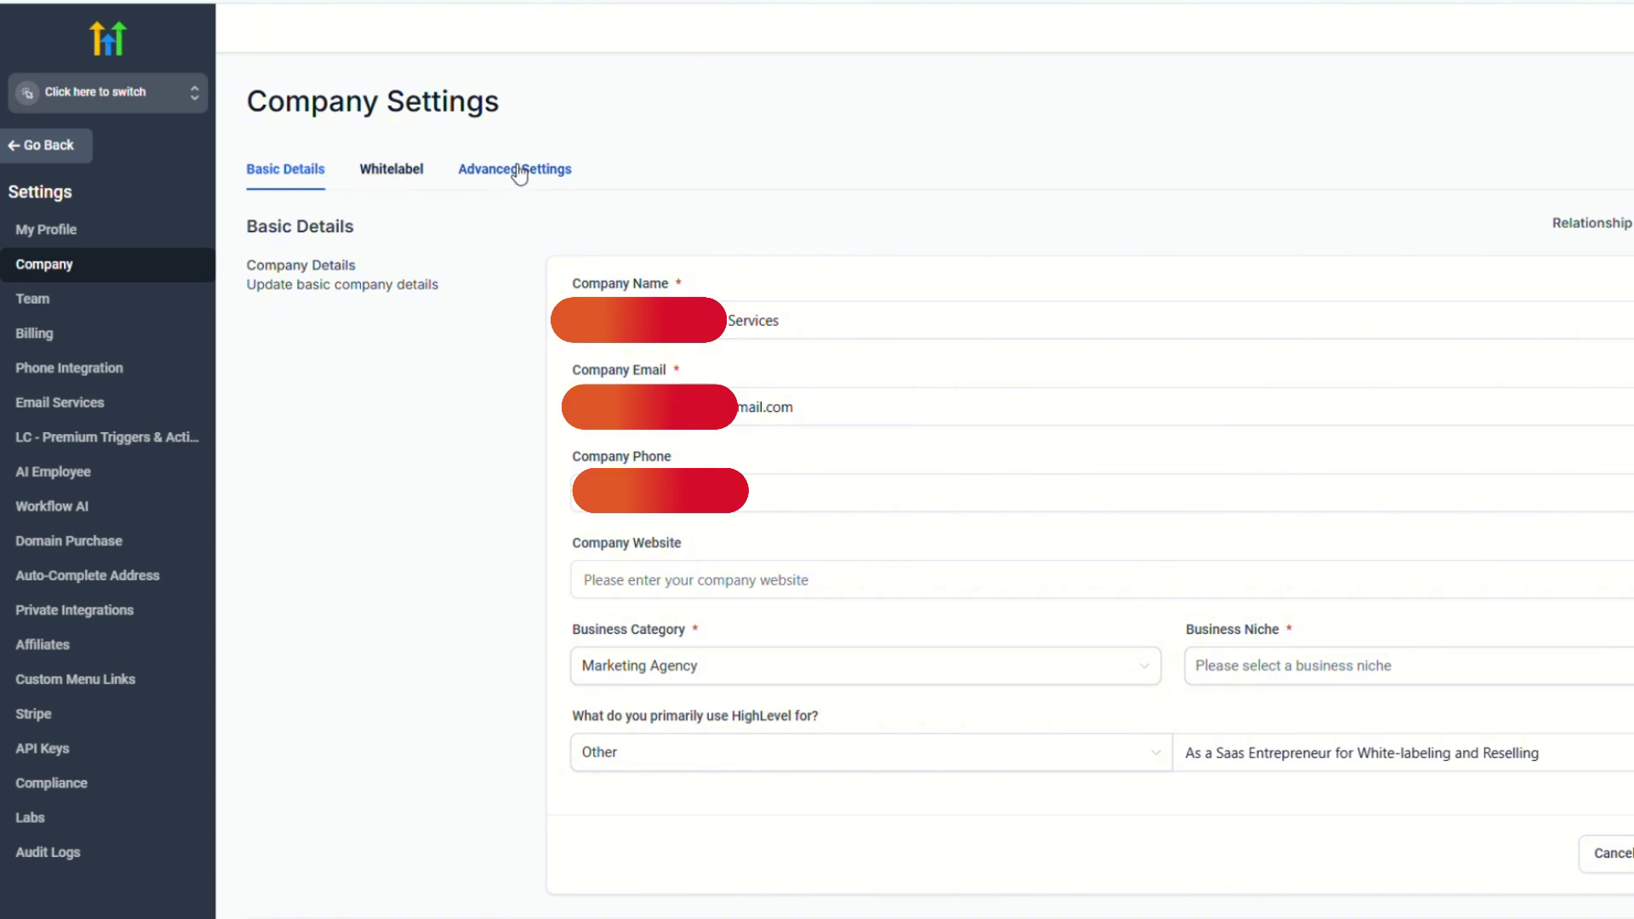
On the Whitelabel tab, bring up the setup help article for the Whitelabel Domain field
click(409, 176)
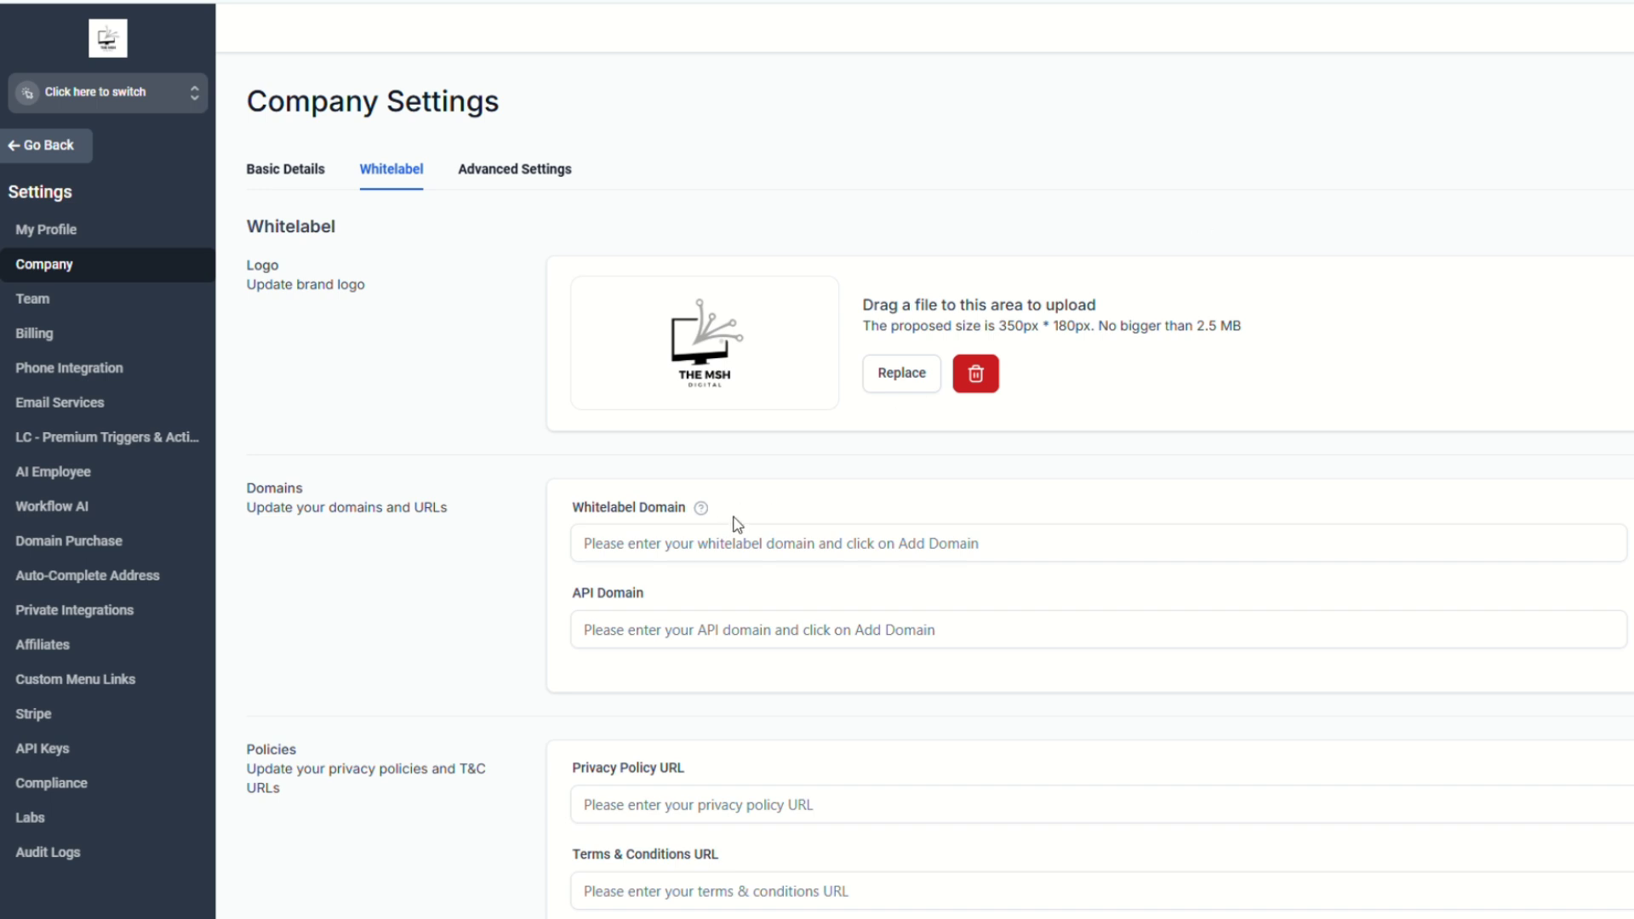
click(660, 544)
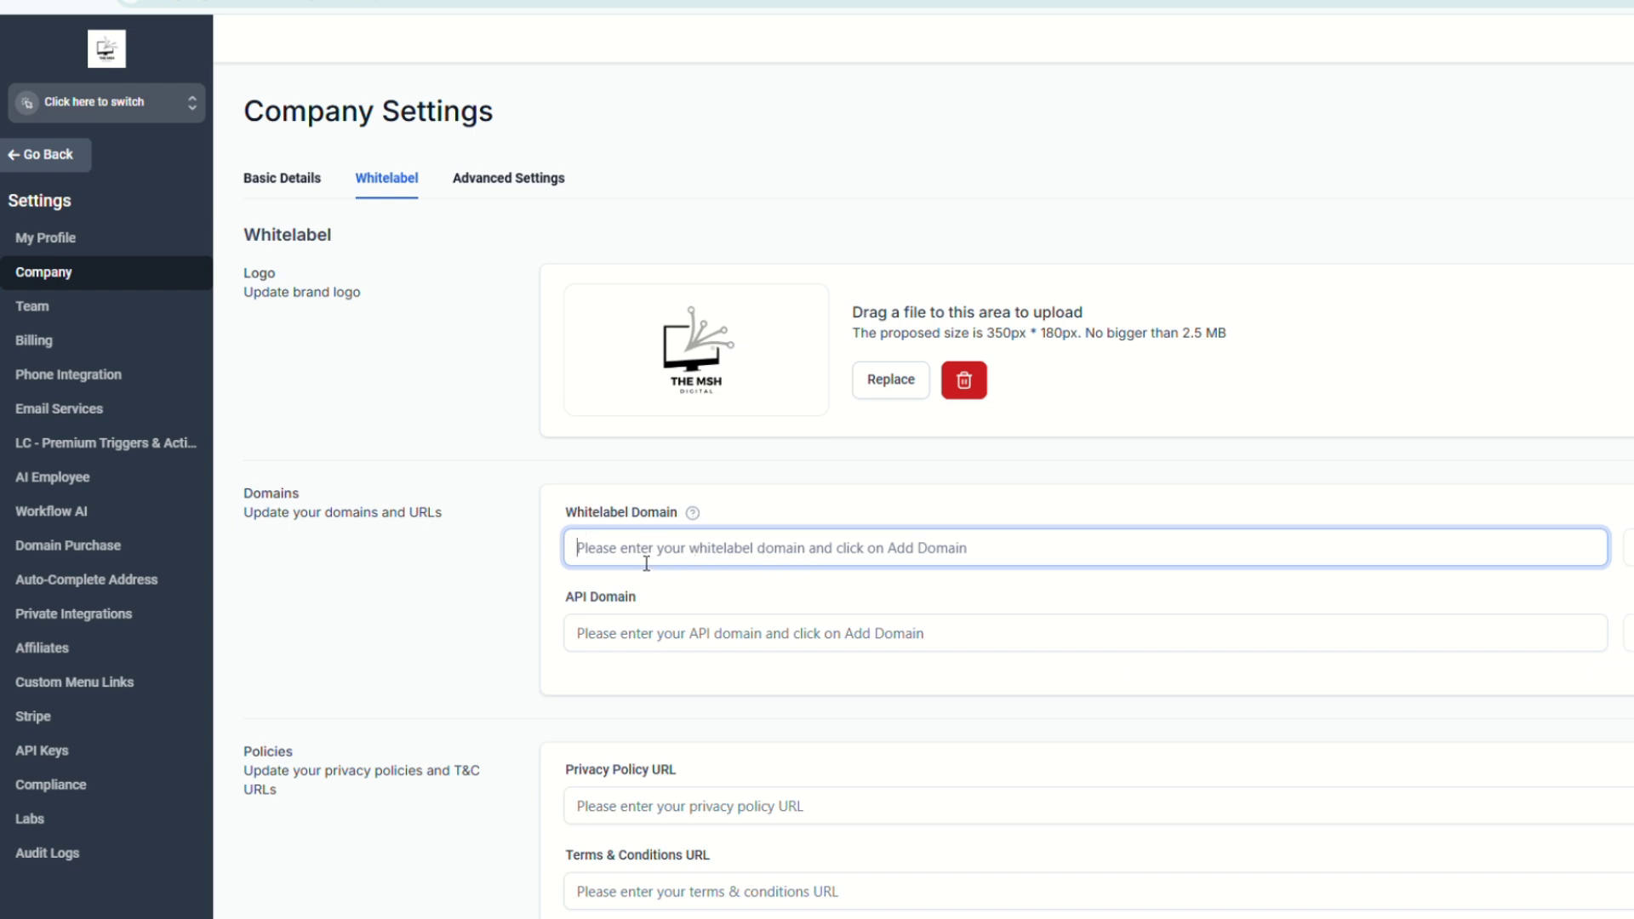
click(694, 514)
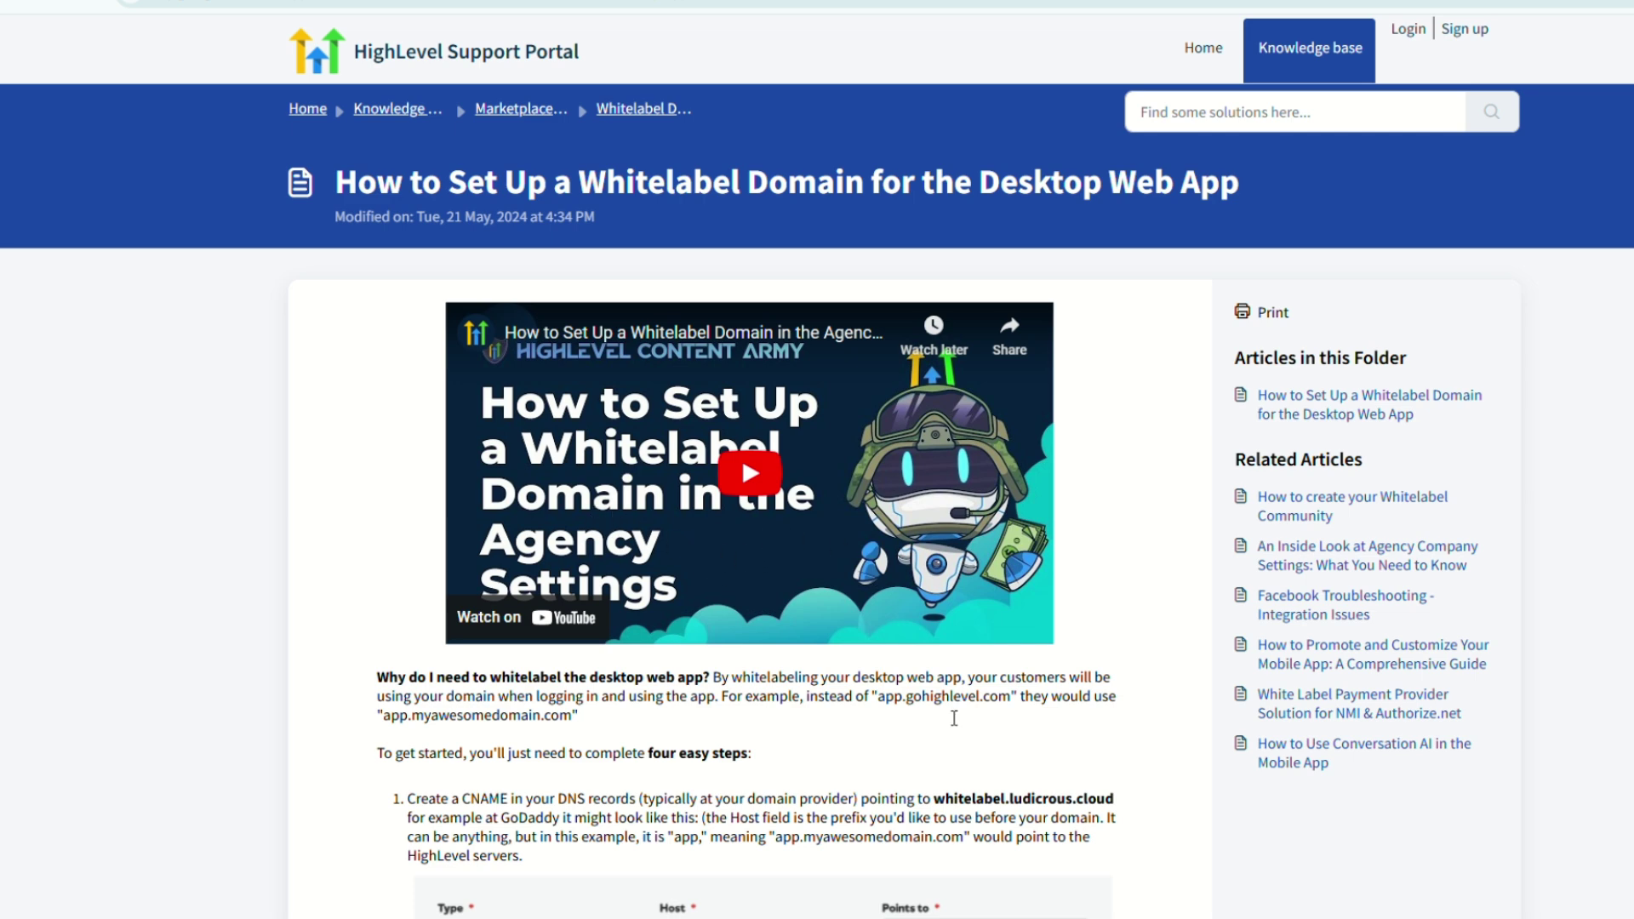
Scroll the domain guide down to step 1 and highlight the word CNAME
scroll(946, 735, down, 2)
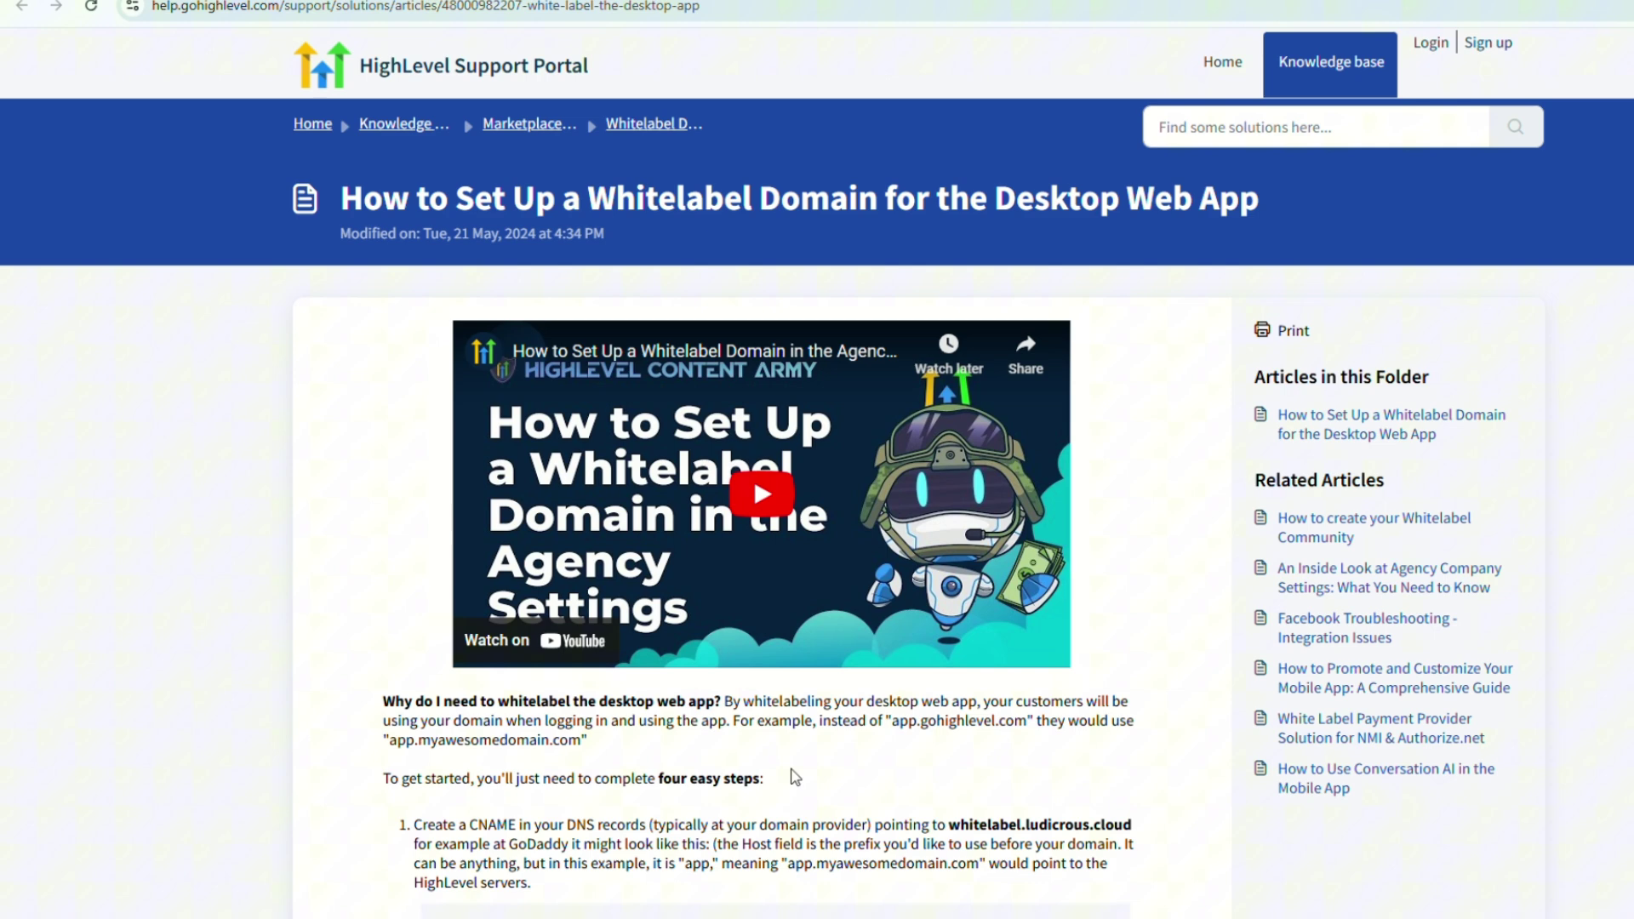
scroll(797, 774, down, 2)
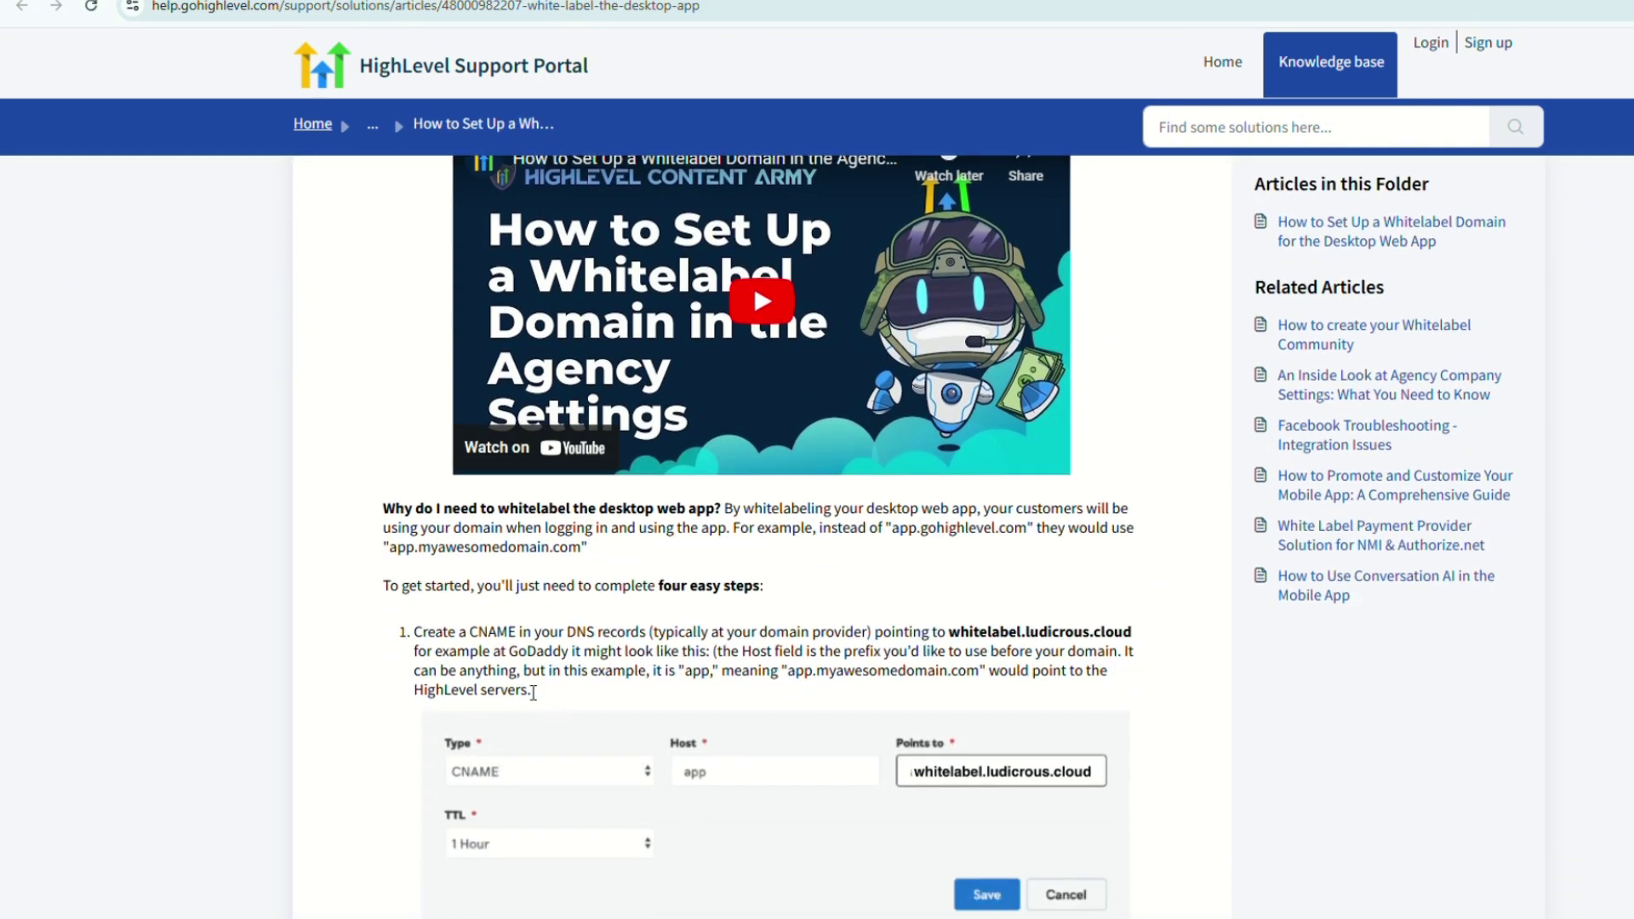
double_click(491, 634)
scroll(817, 691, up, 2)
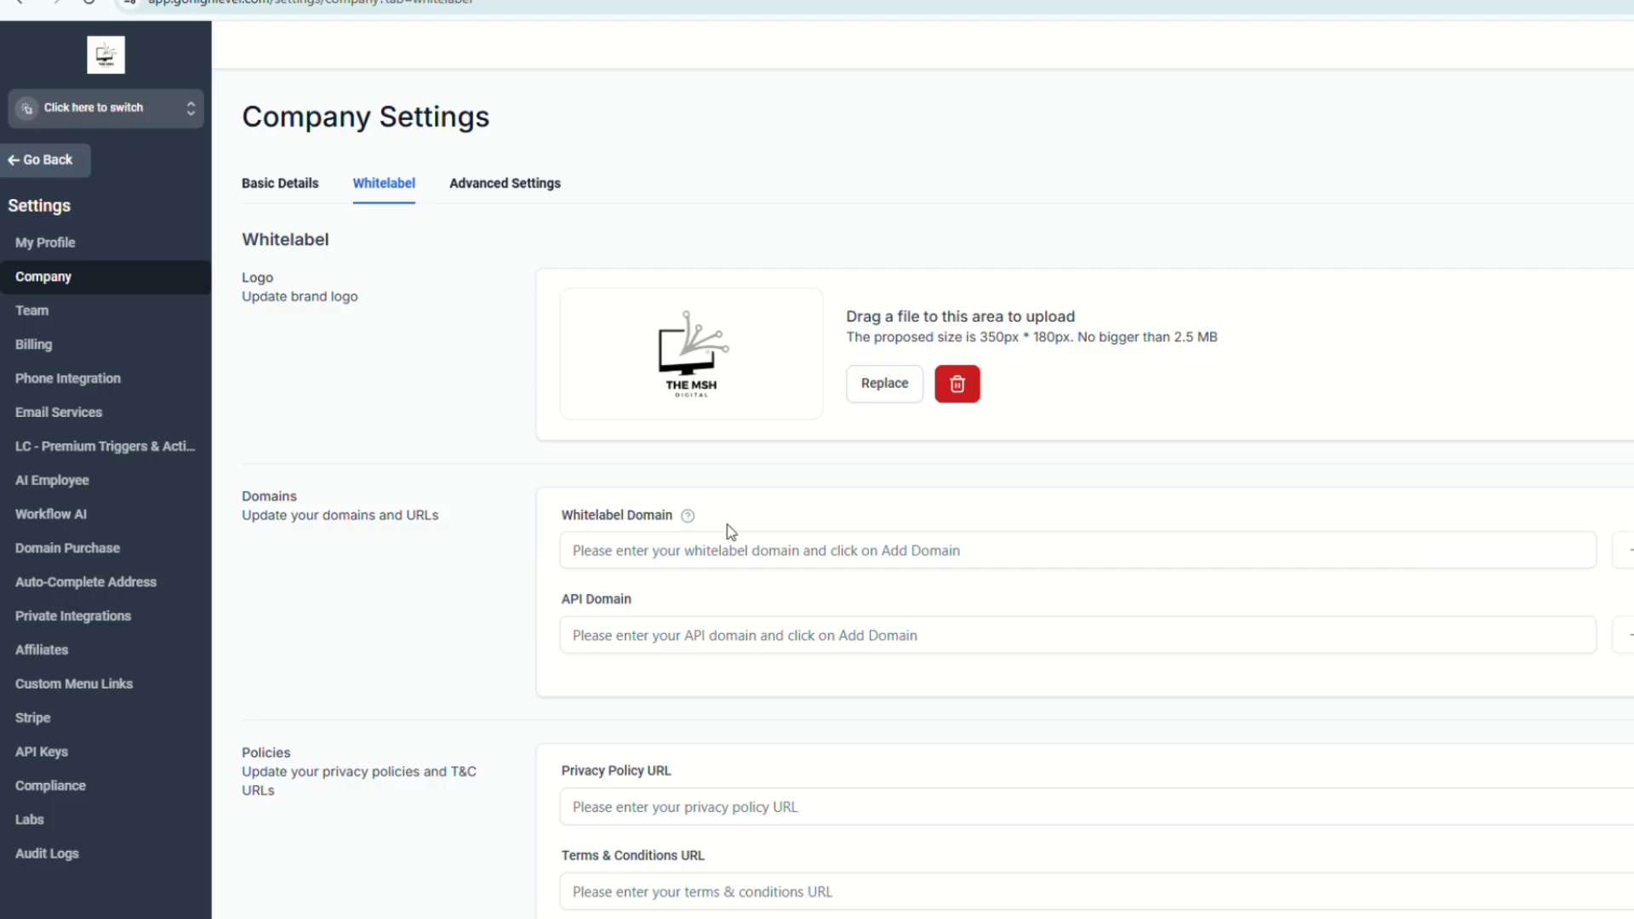
Scroll past the Whitelabel Domain field down to the Policies section
click(657, 566)
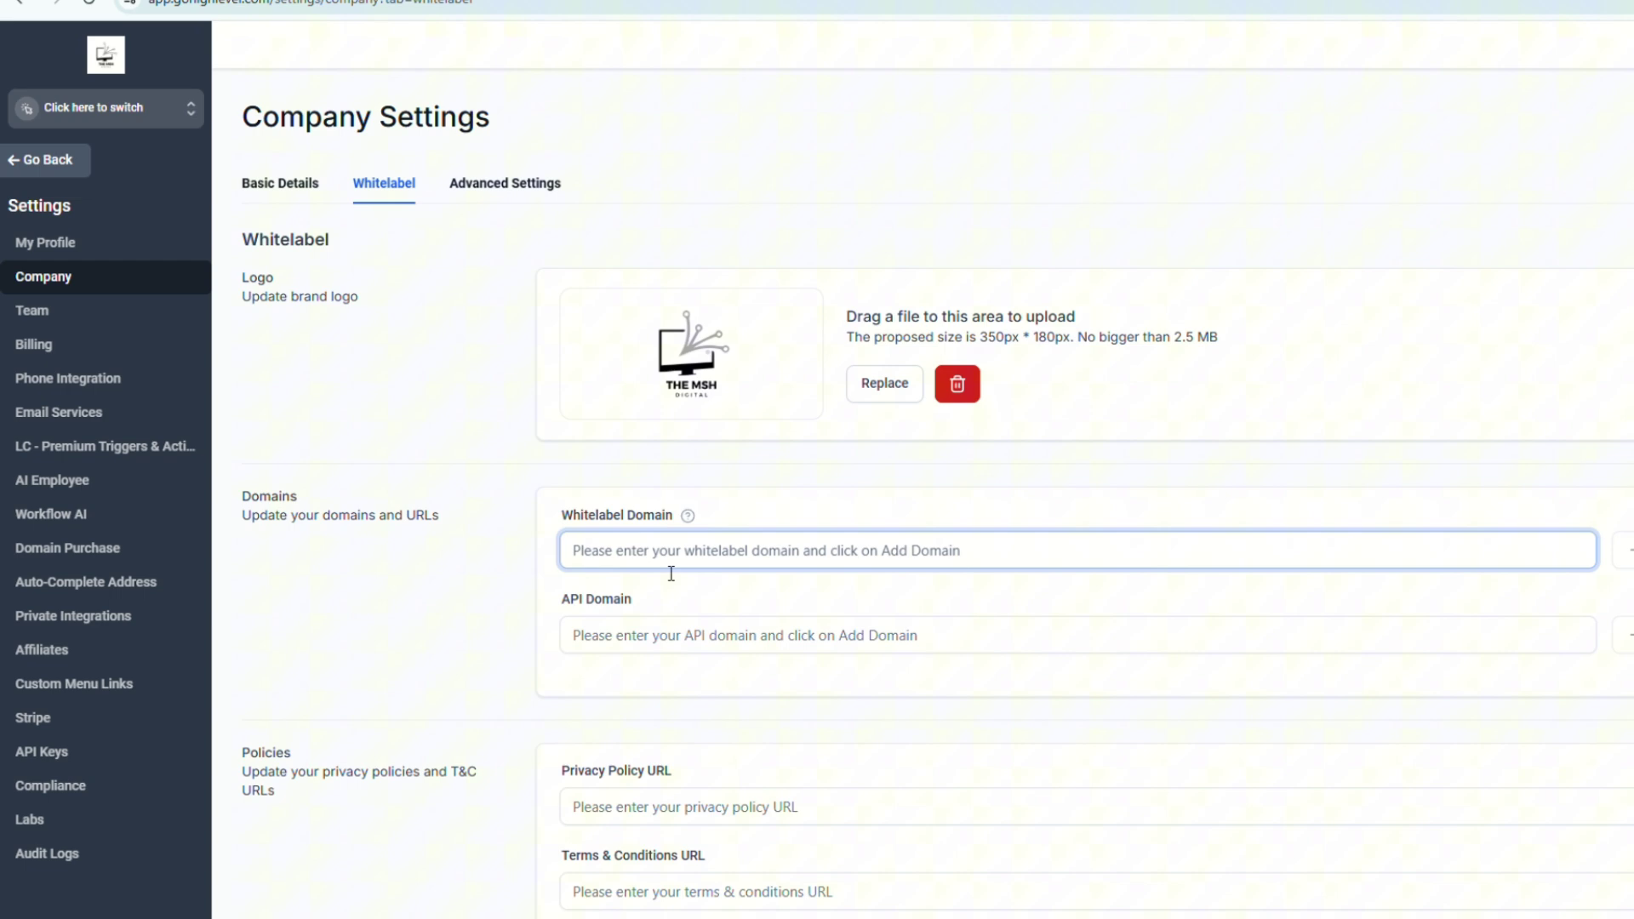
scroll(693, 700, down, 2)
scroll(707, 712, down, 1)
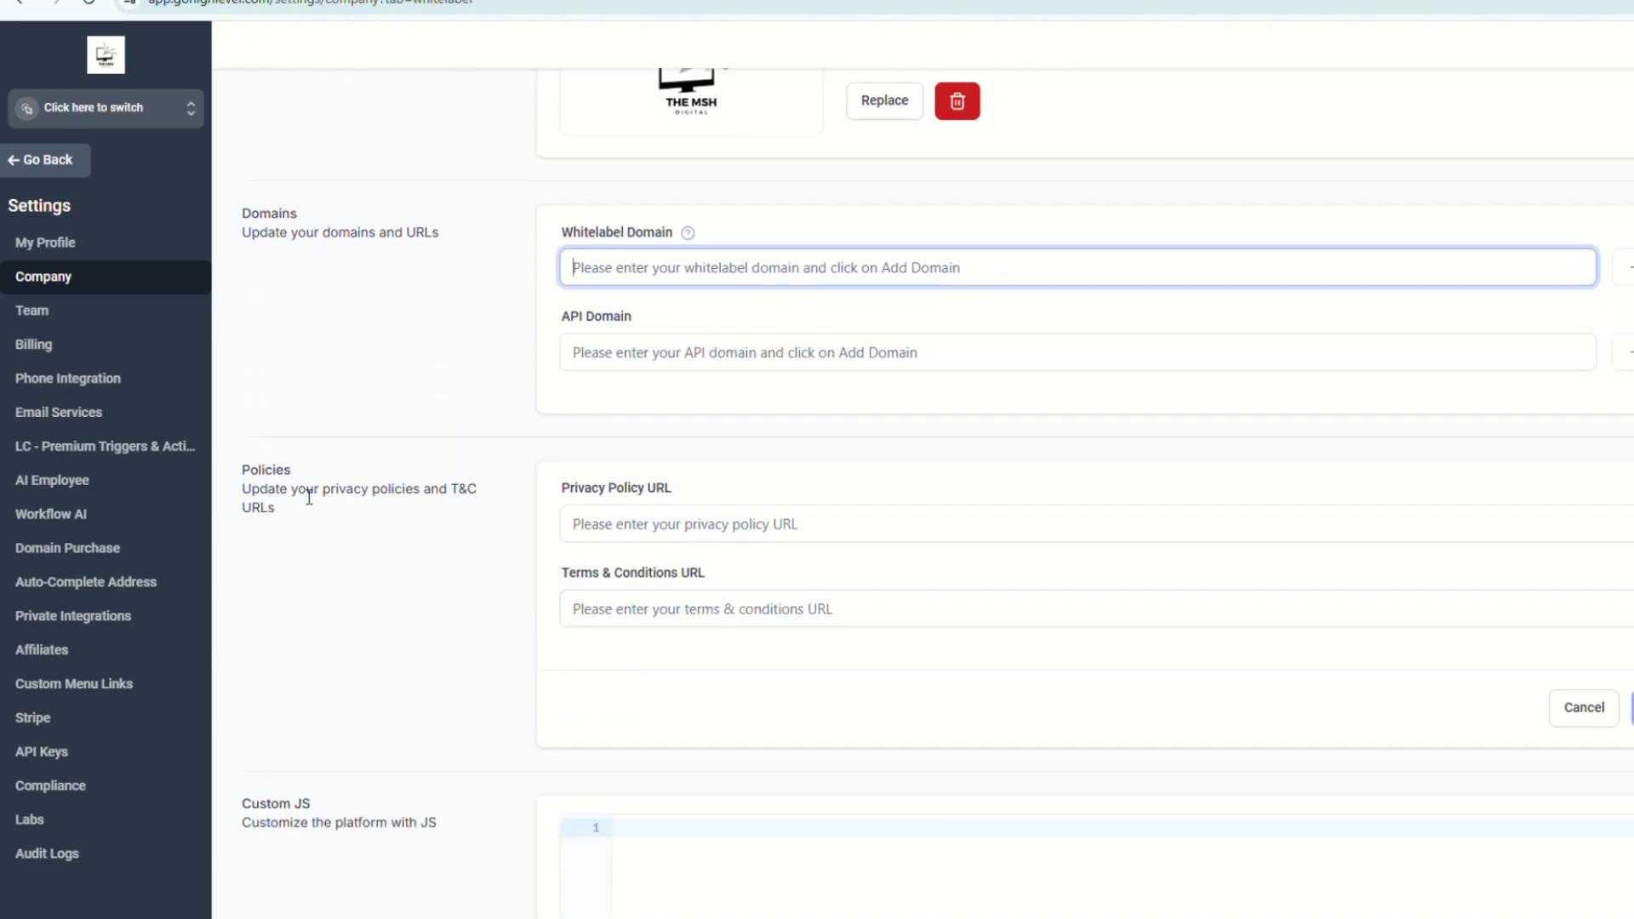
drag(244, 477, 305, 482)
click(449, 546)
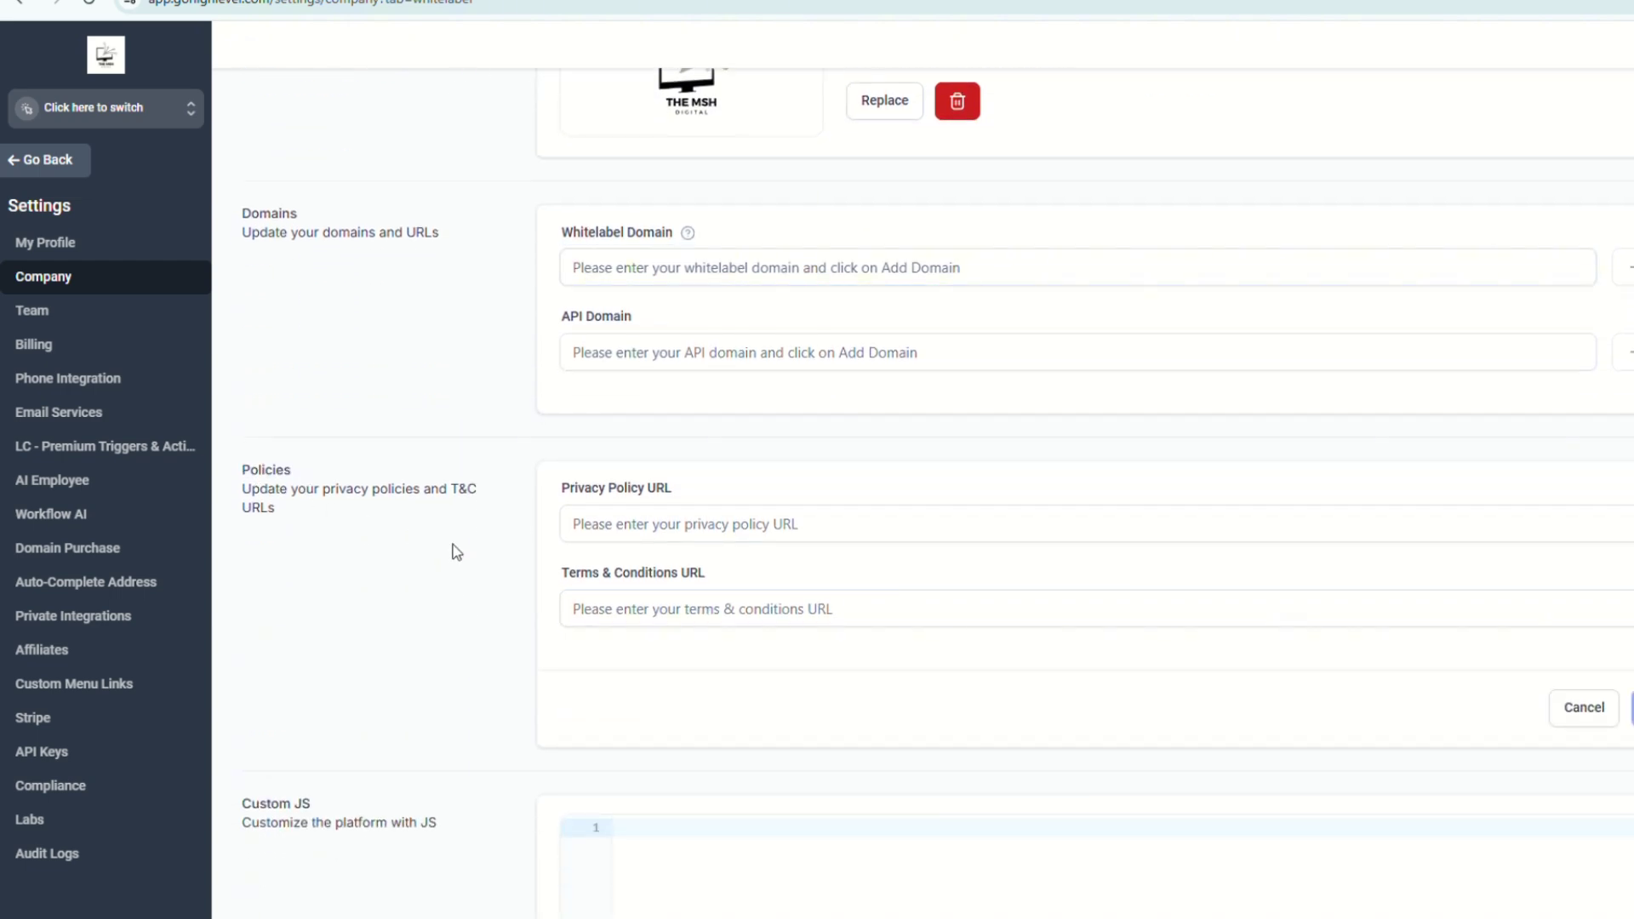
Look over the empty Privacy Policy and Terms & Conditions URL fields
click(613, 541)
click(573, 609)
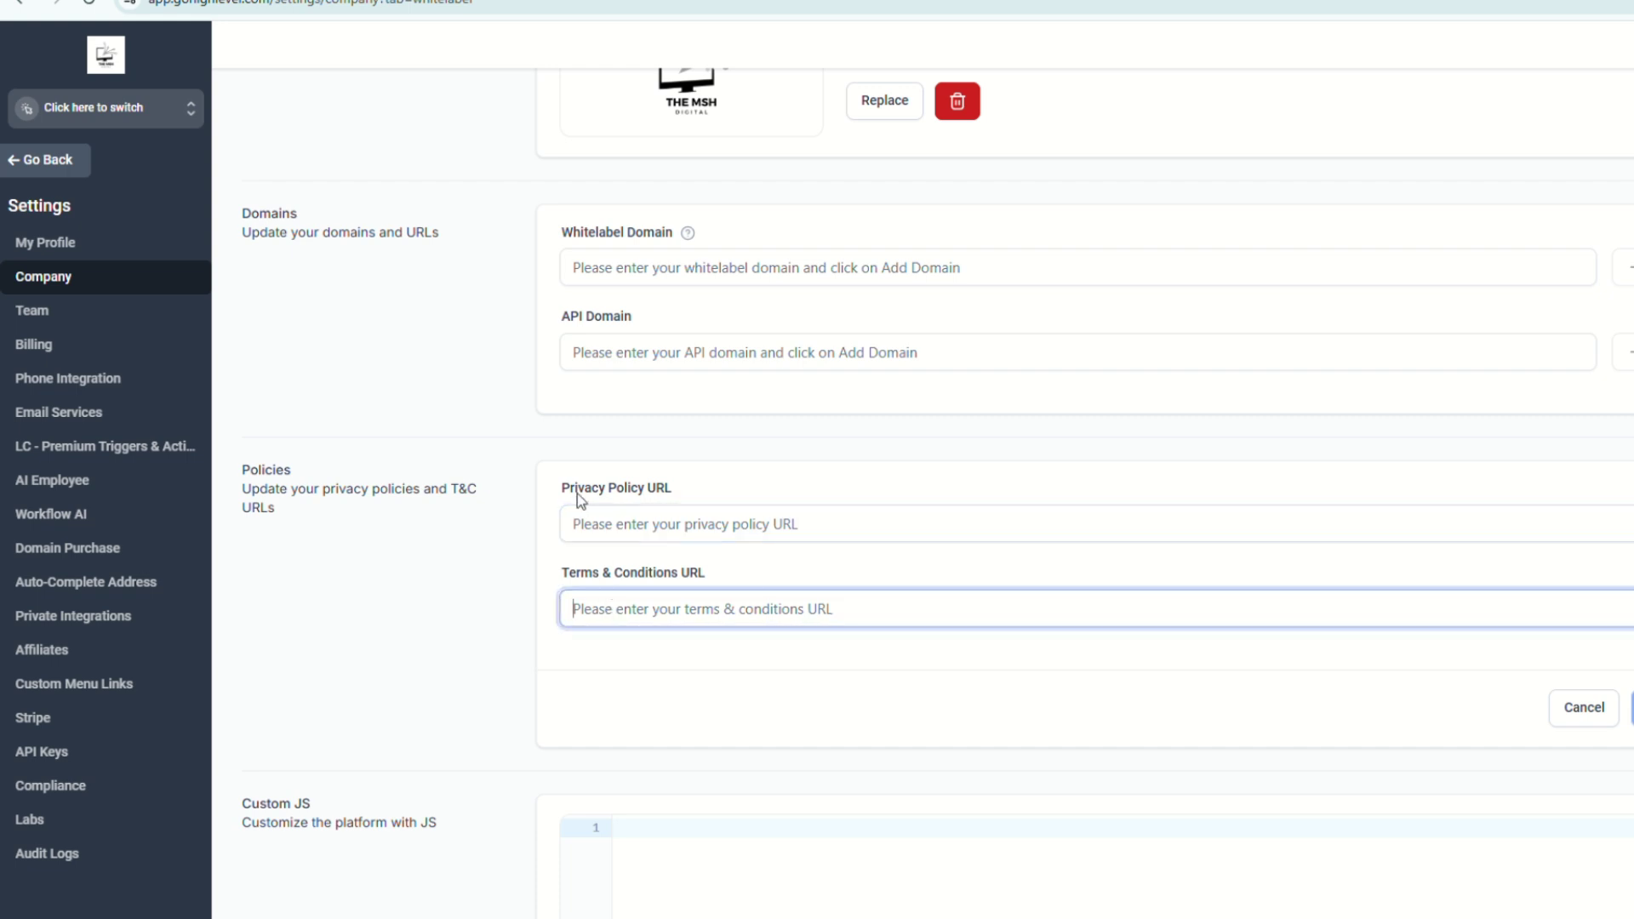
drag(562, 488, 717, 492)
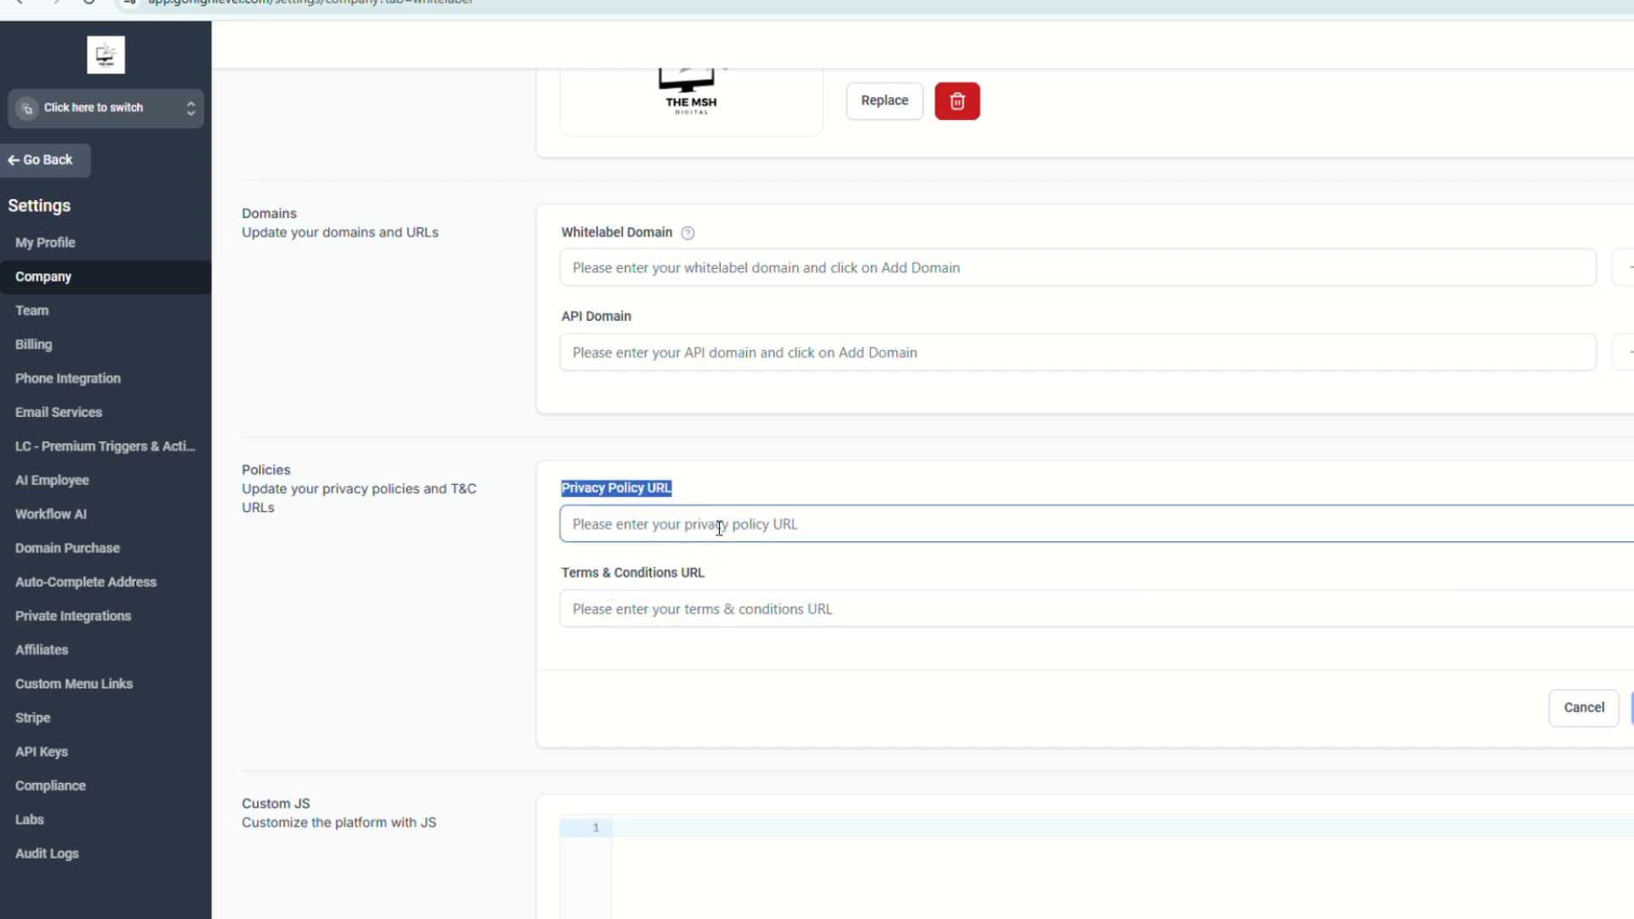
click(715, 523)
drag(562, 573, 702, 578)
click(715, 620)
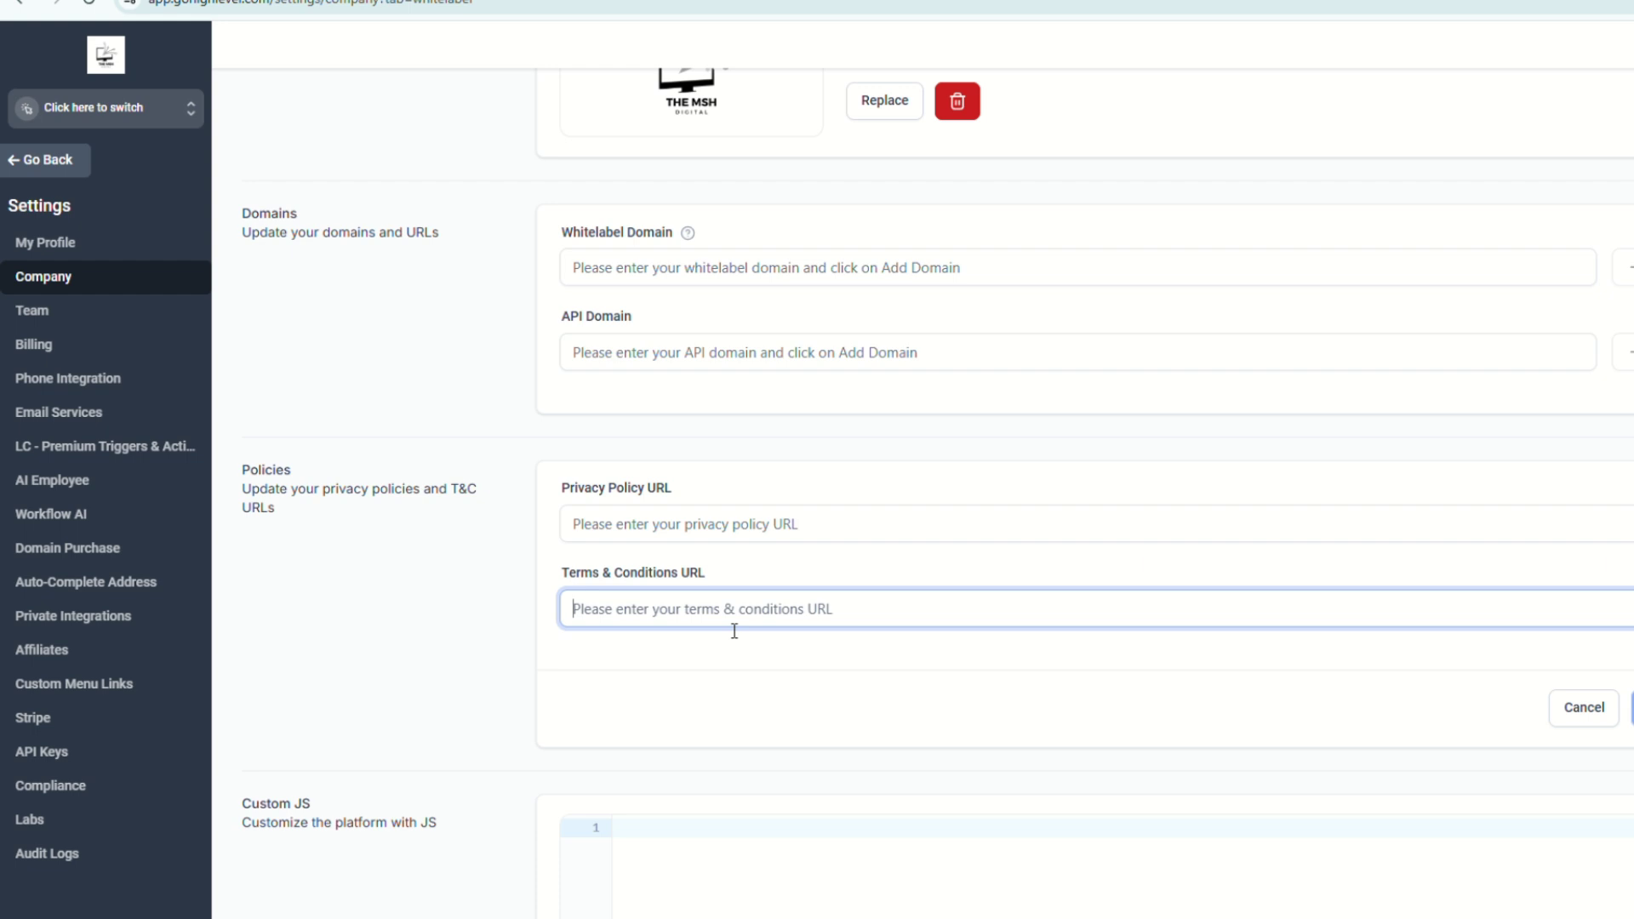
click(1085, 539)
scroll(1084, 757, down, 7)
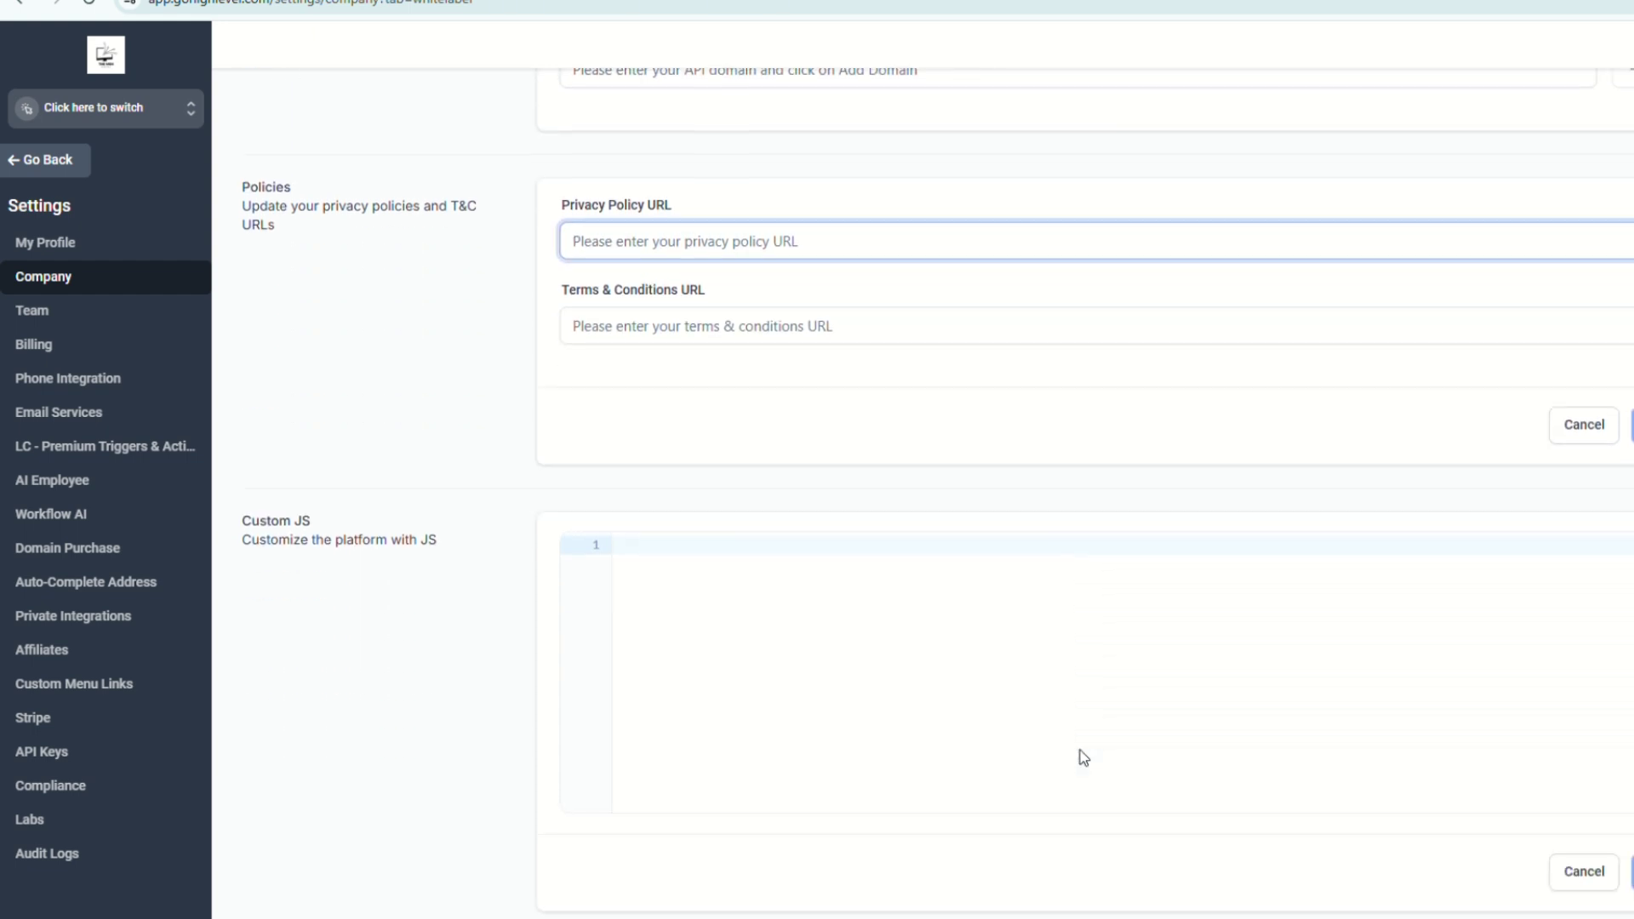
scroll(1087, 758, down, 2)
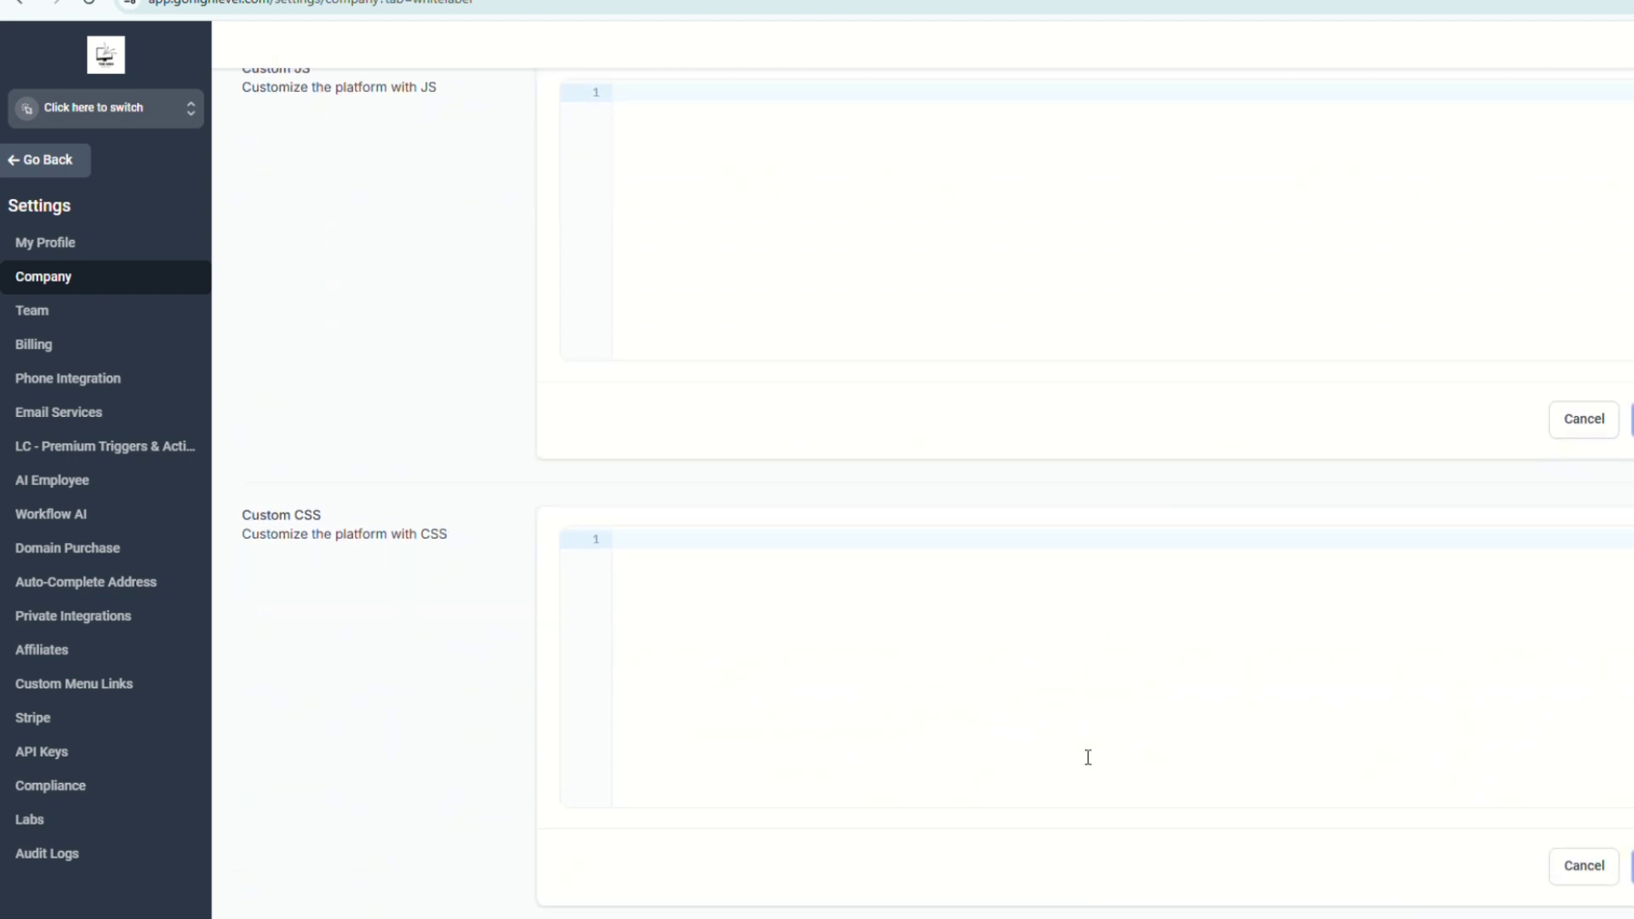
scroll(1080, 741, up, 1)
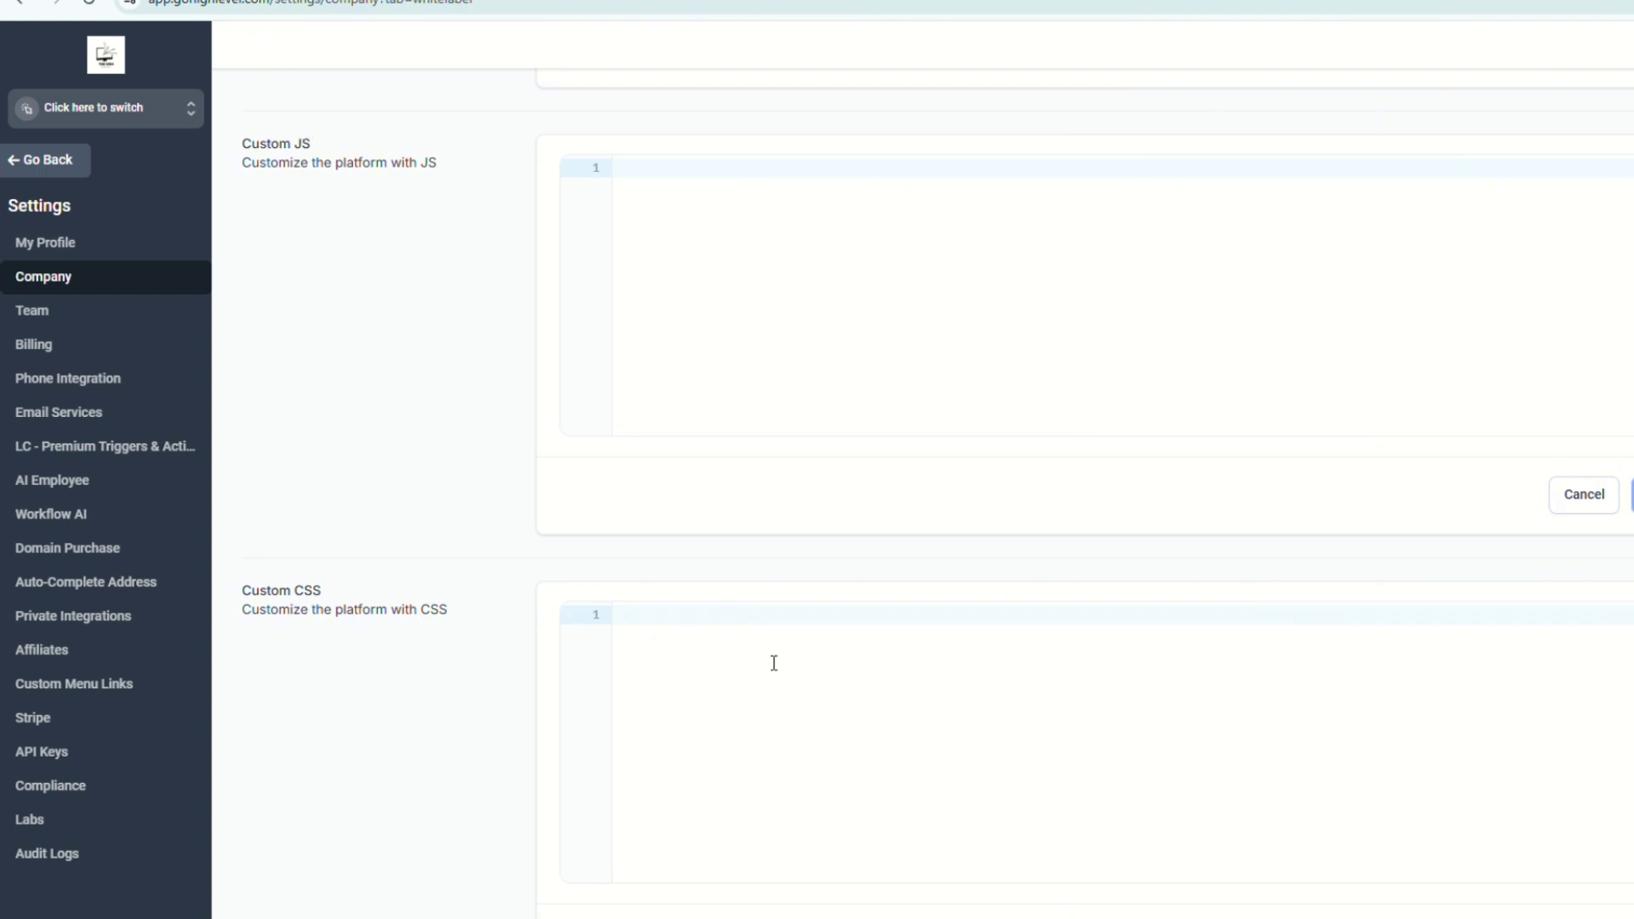
Place the cursor in the empty Custom JS editor, then go to the GHL Experts themes page
click(717, 184)
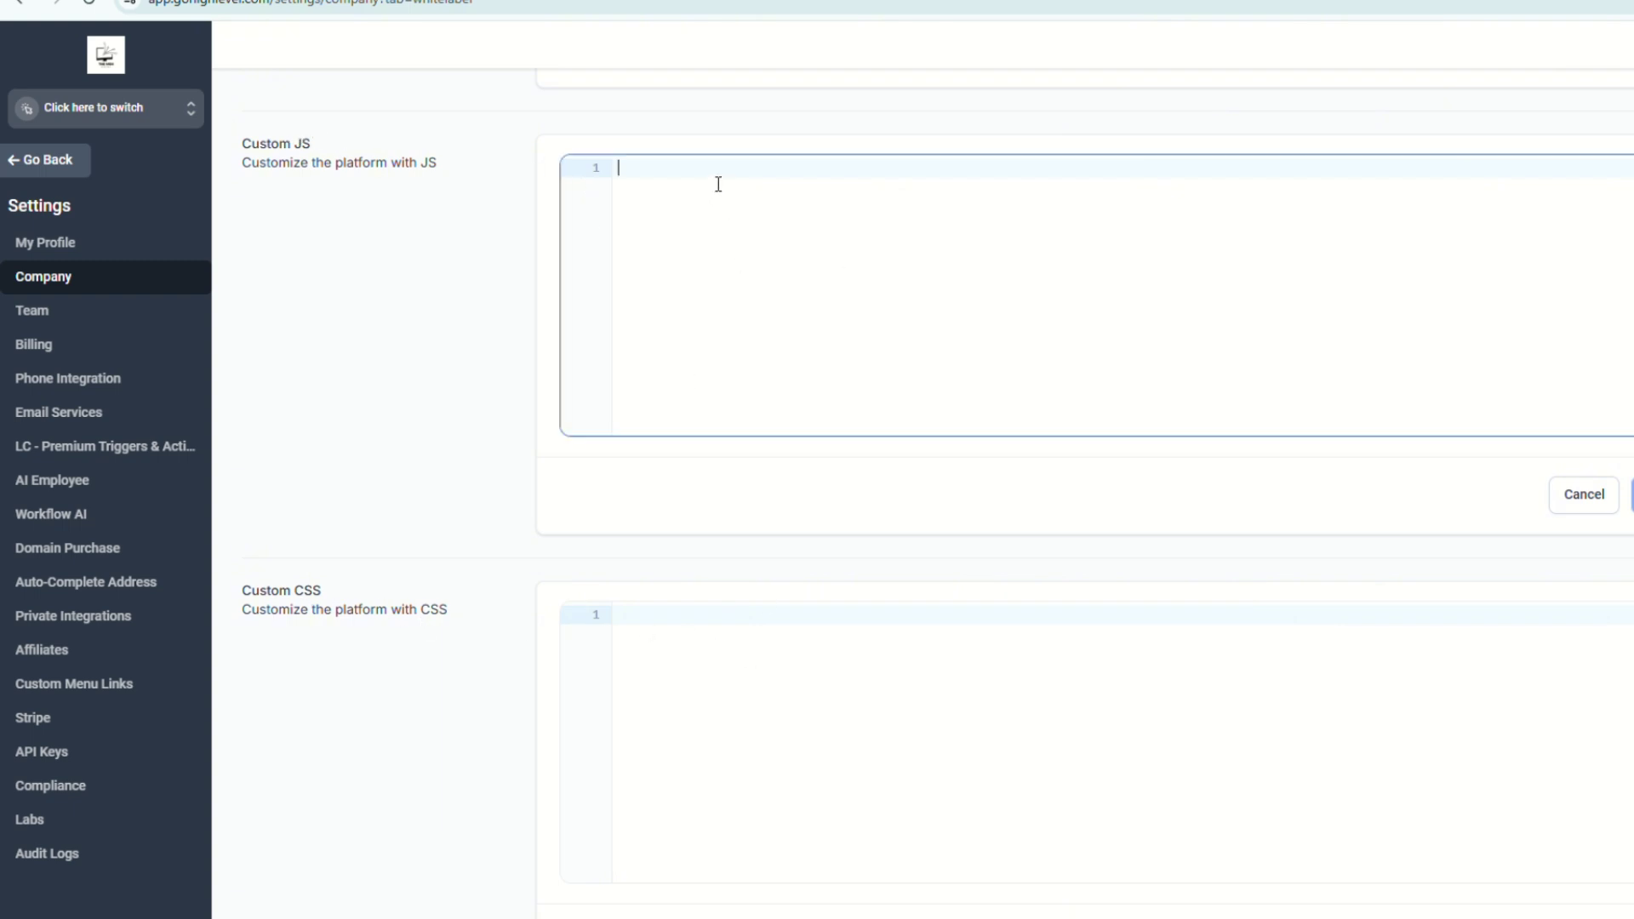
click(711, 626)
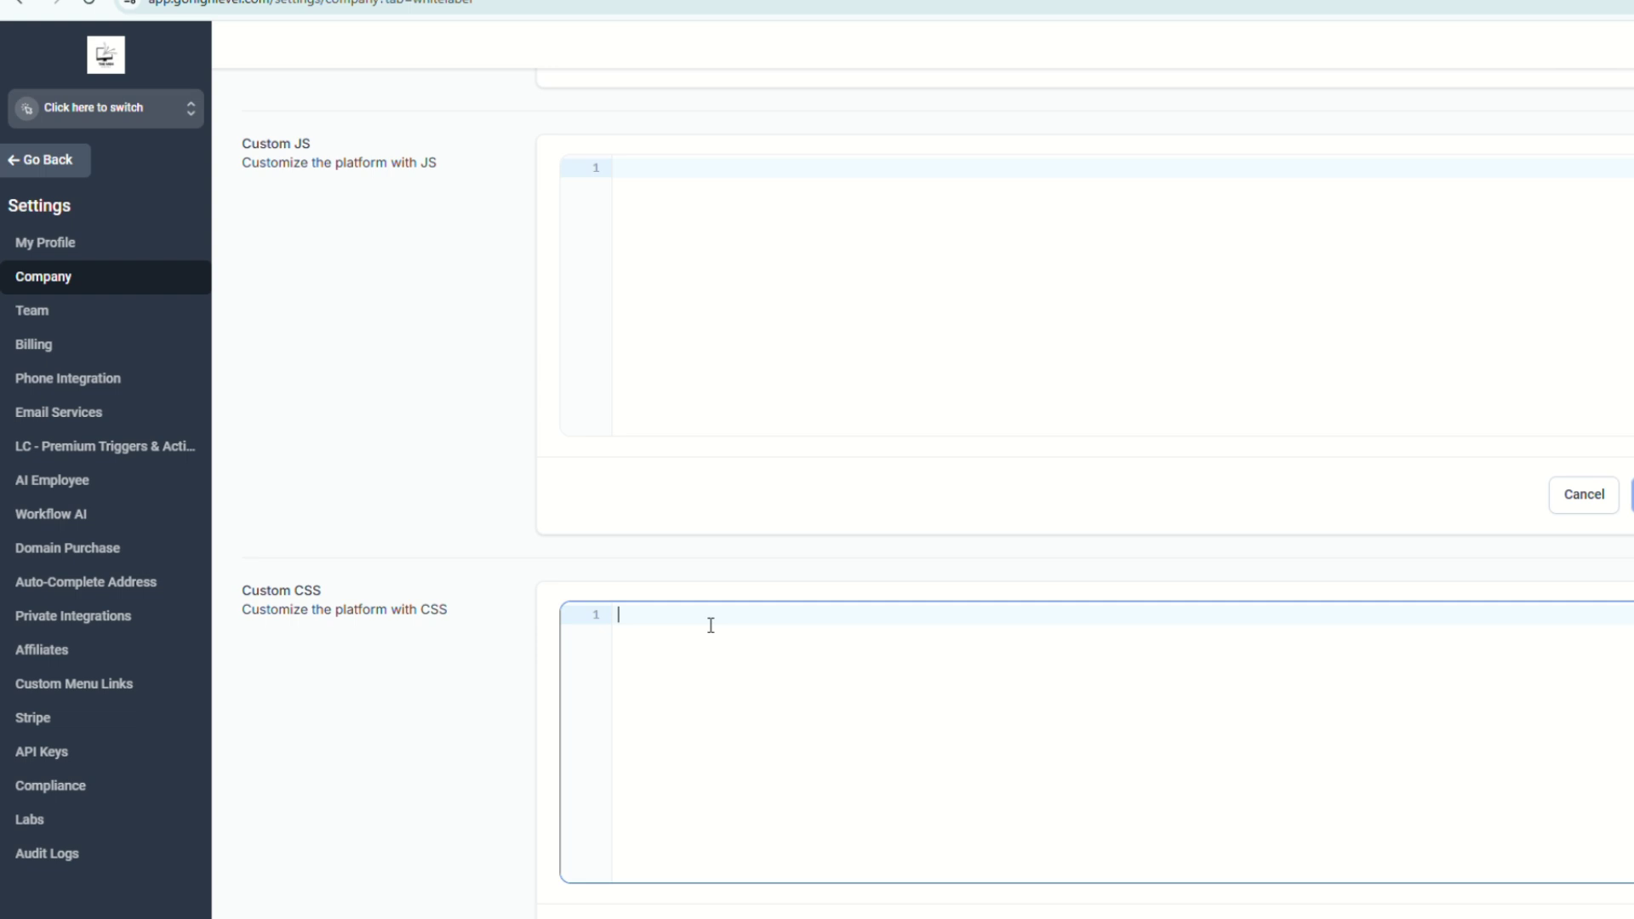
click(667, 189)
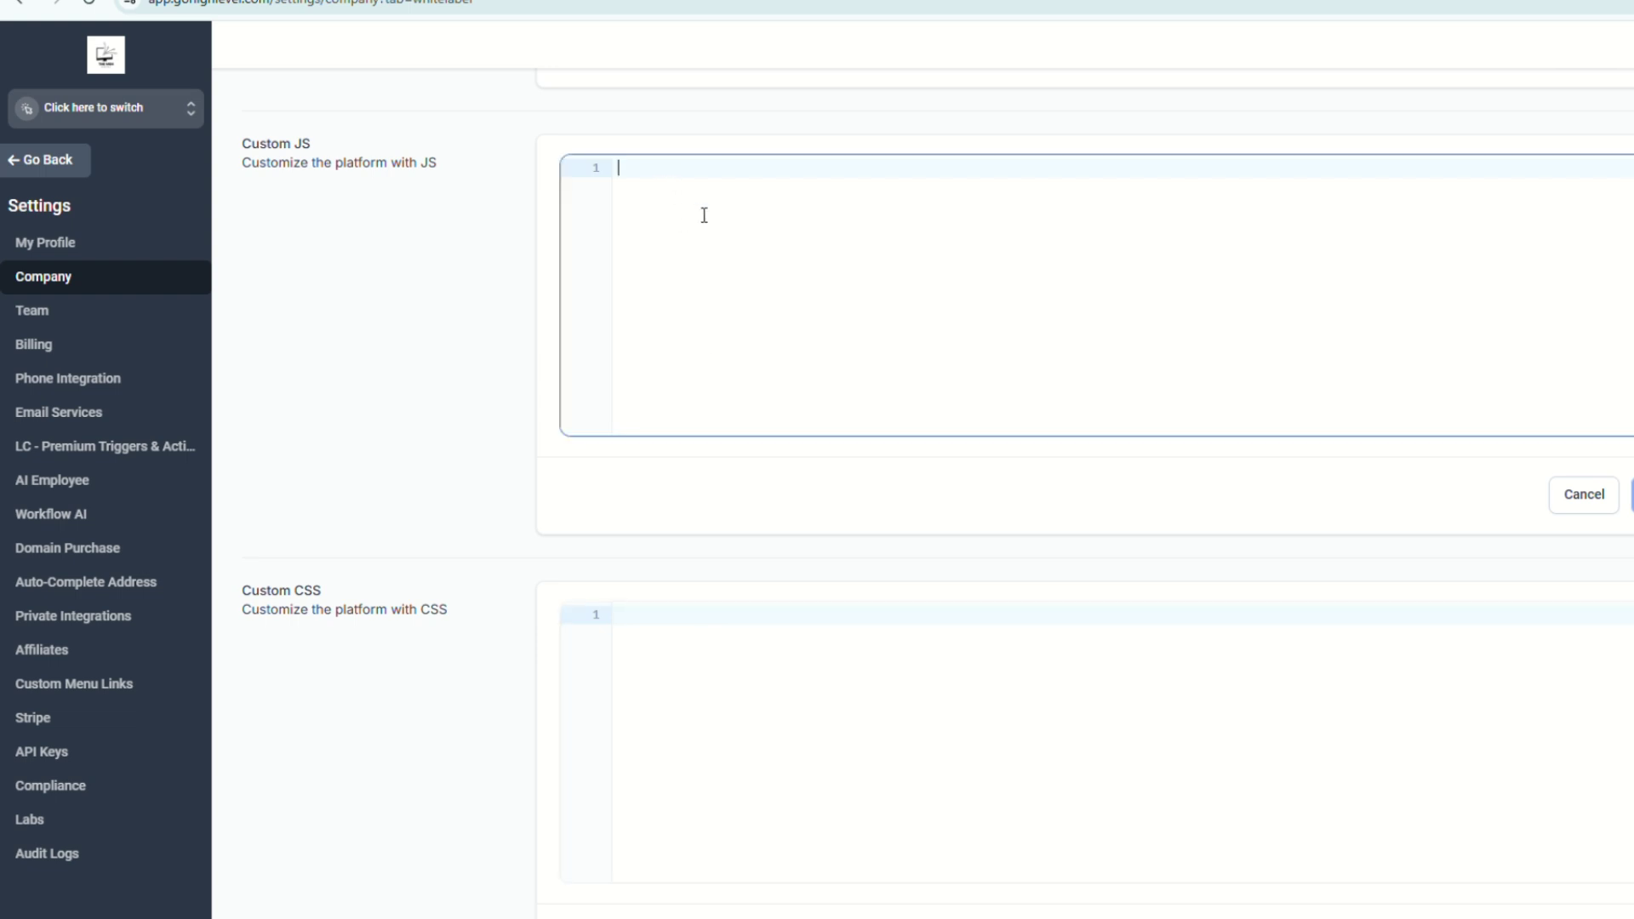
click(788, 619)
click(821, 245)
key(ctrl+Tab)
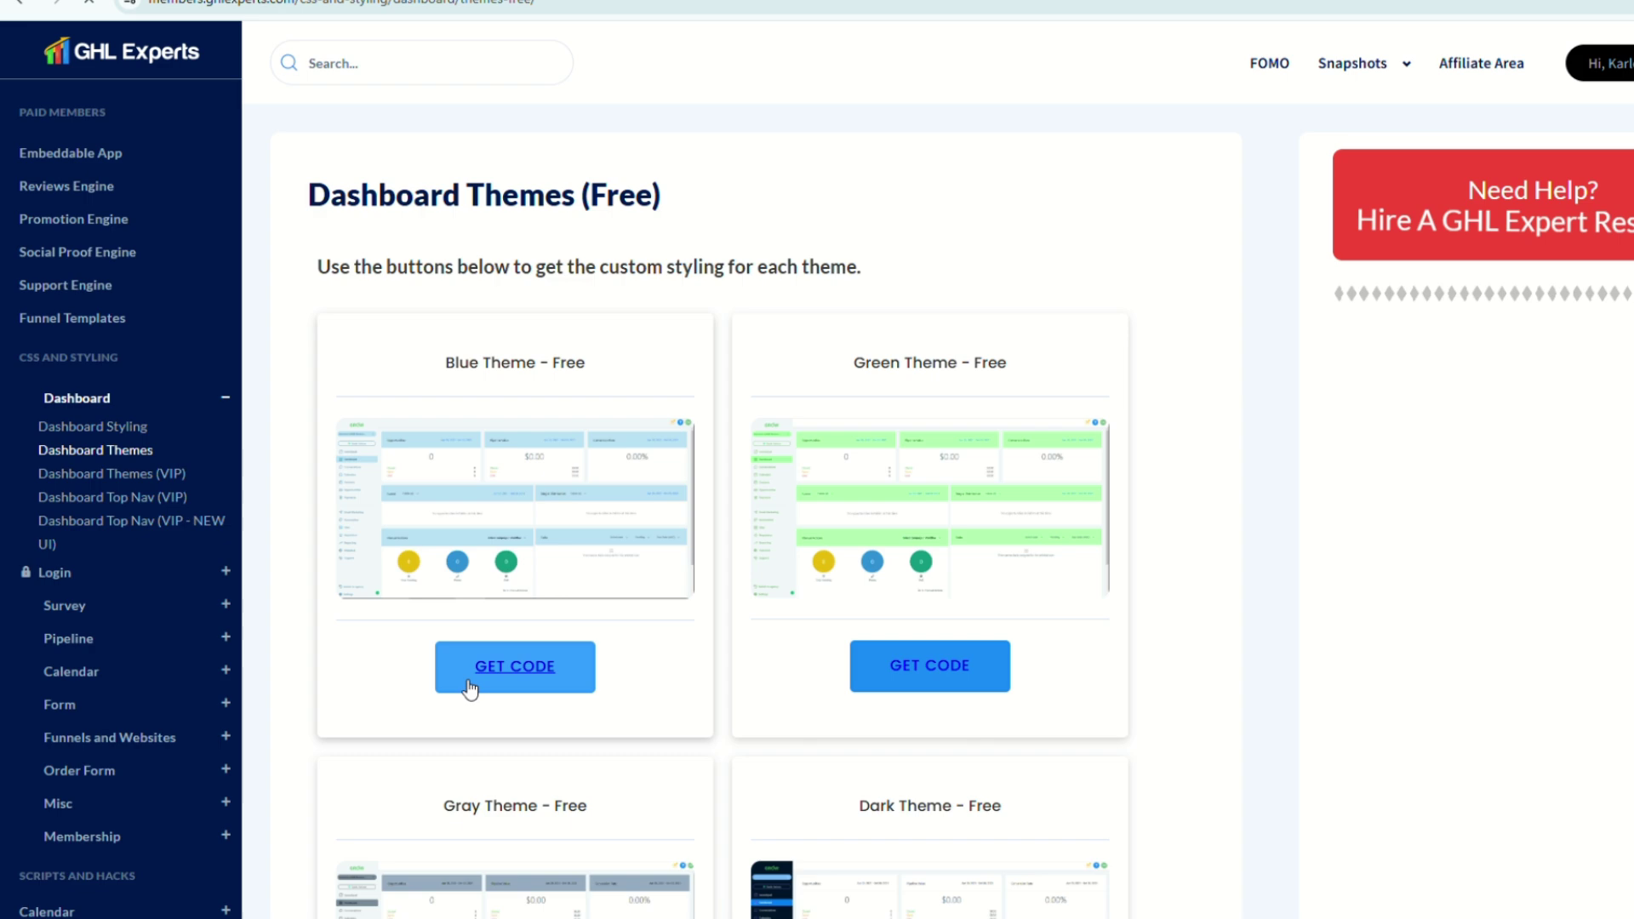
Copy the Blue Theme CSS code from GHL Experts and return to GoHighLevel
click(471, 688)
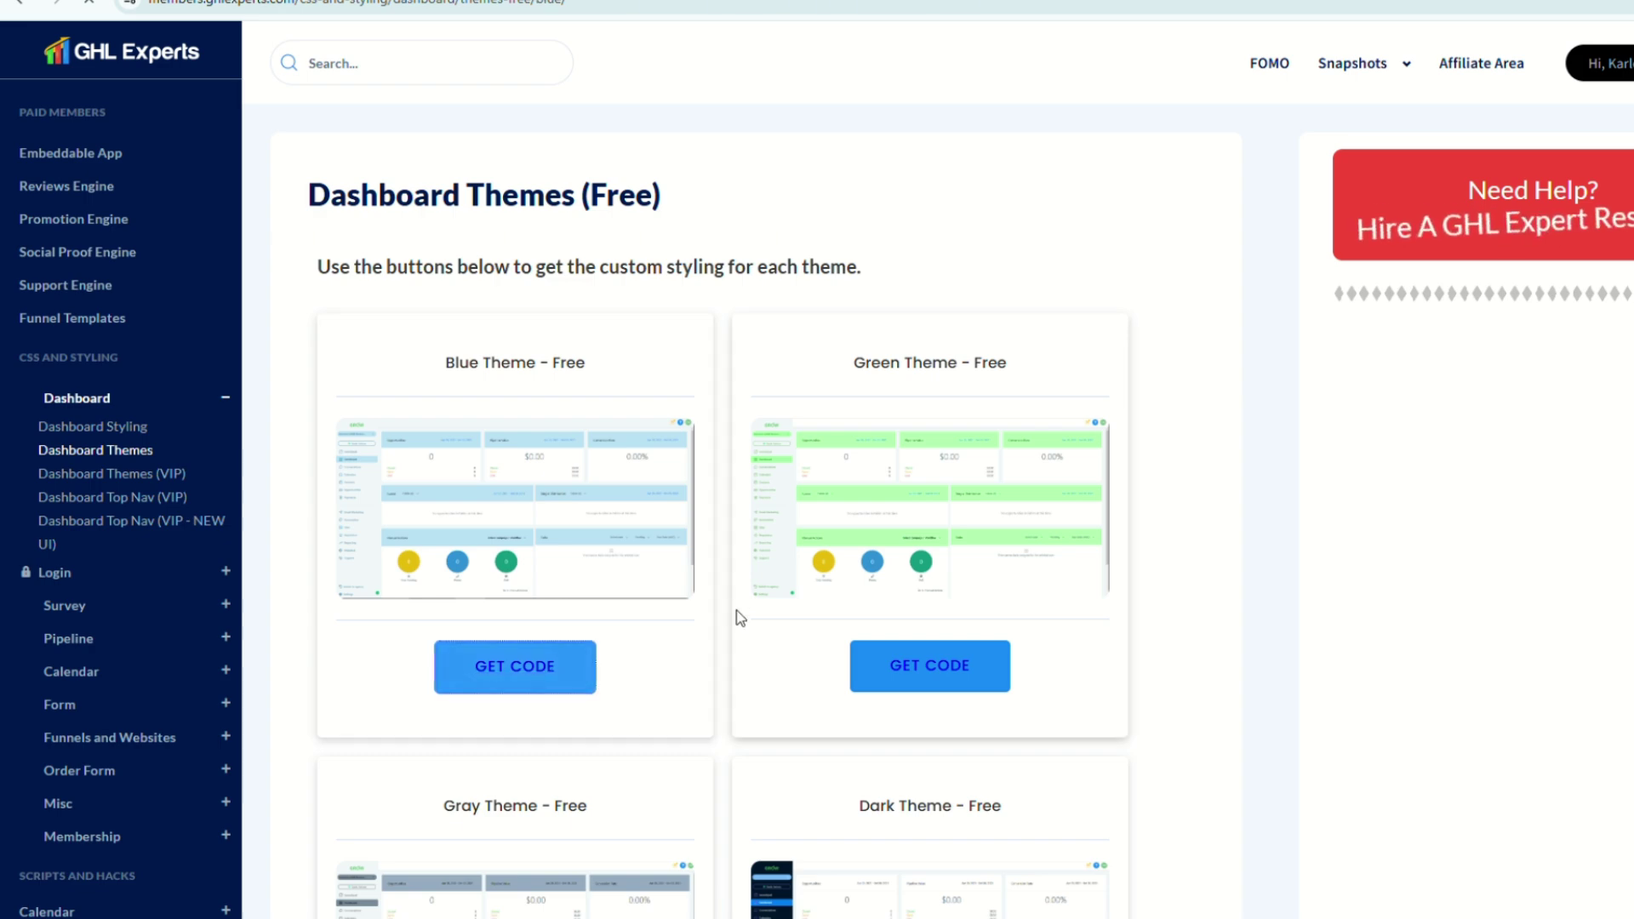
scroll(725, 639, down, 1)
scroll(725, 638, down, 10)
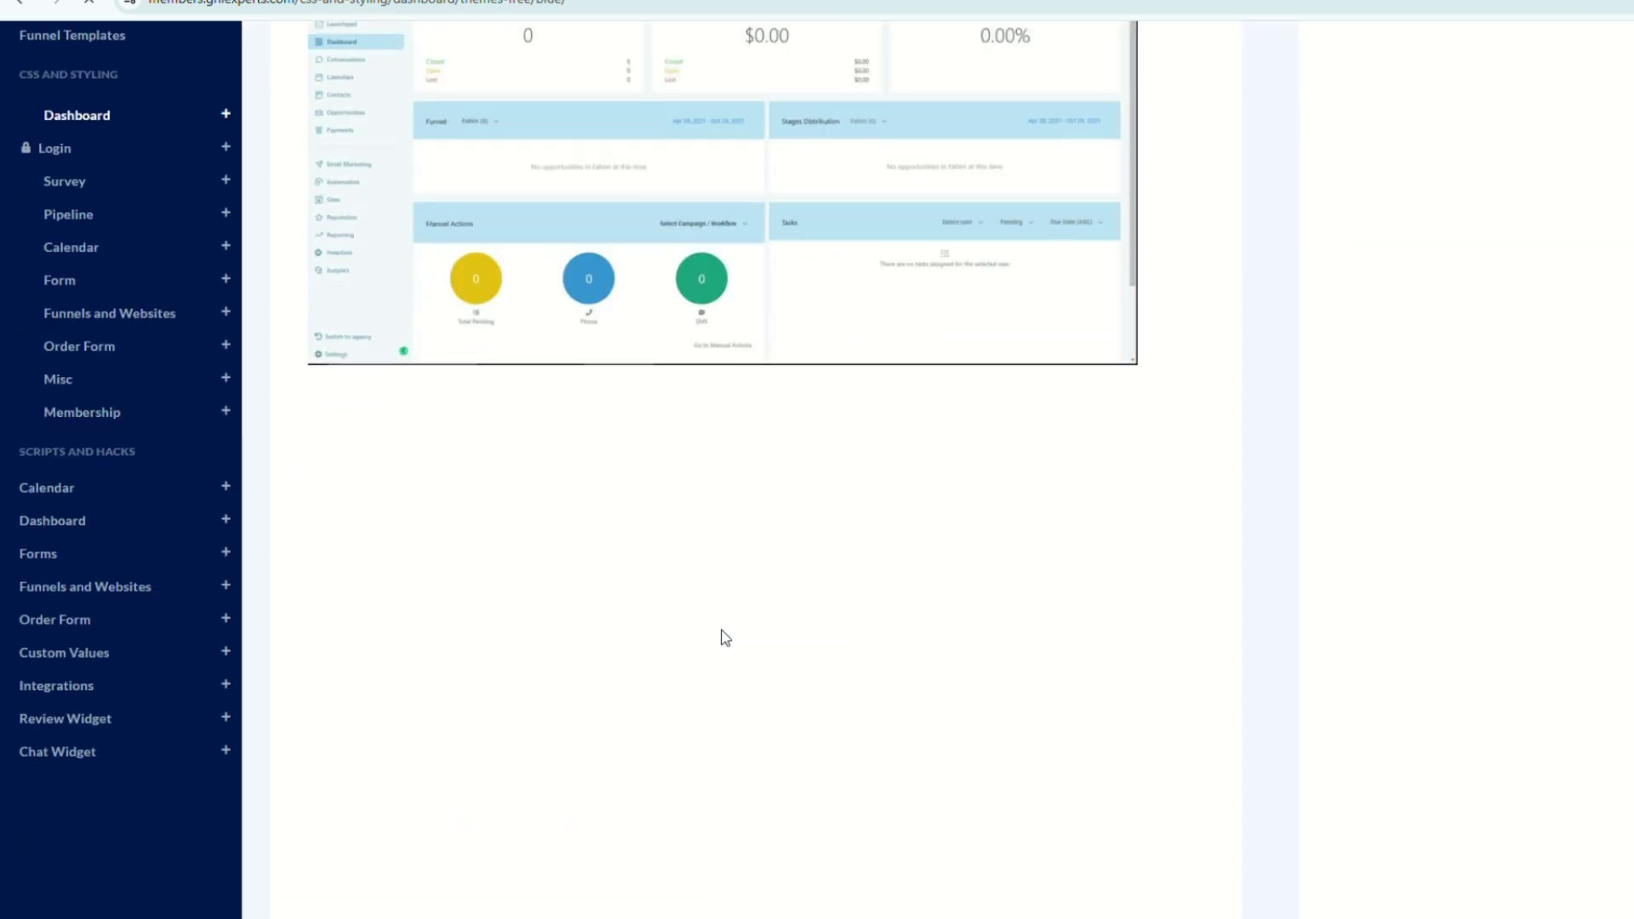
scroll(725, 638, down, 3)
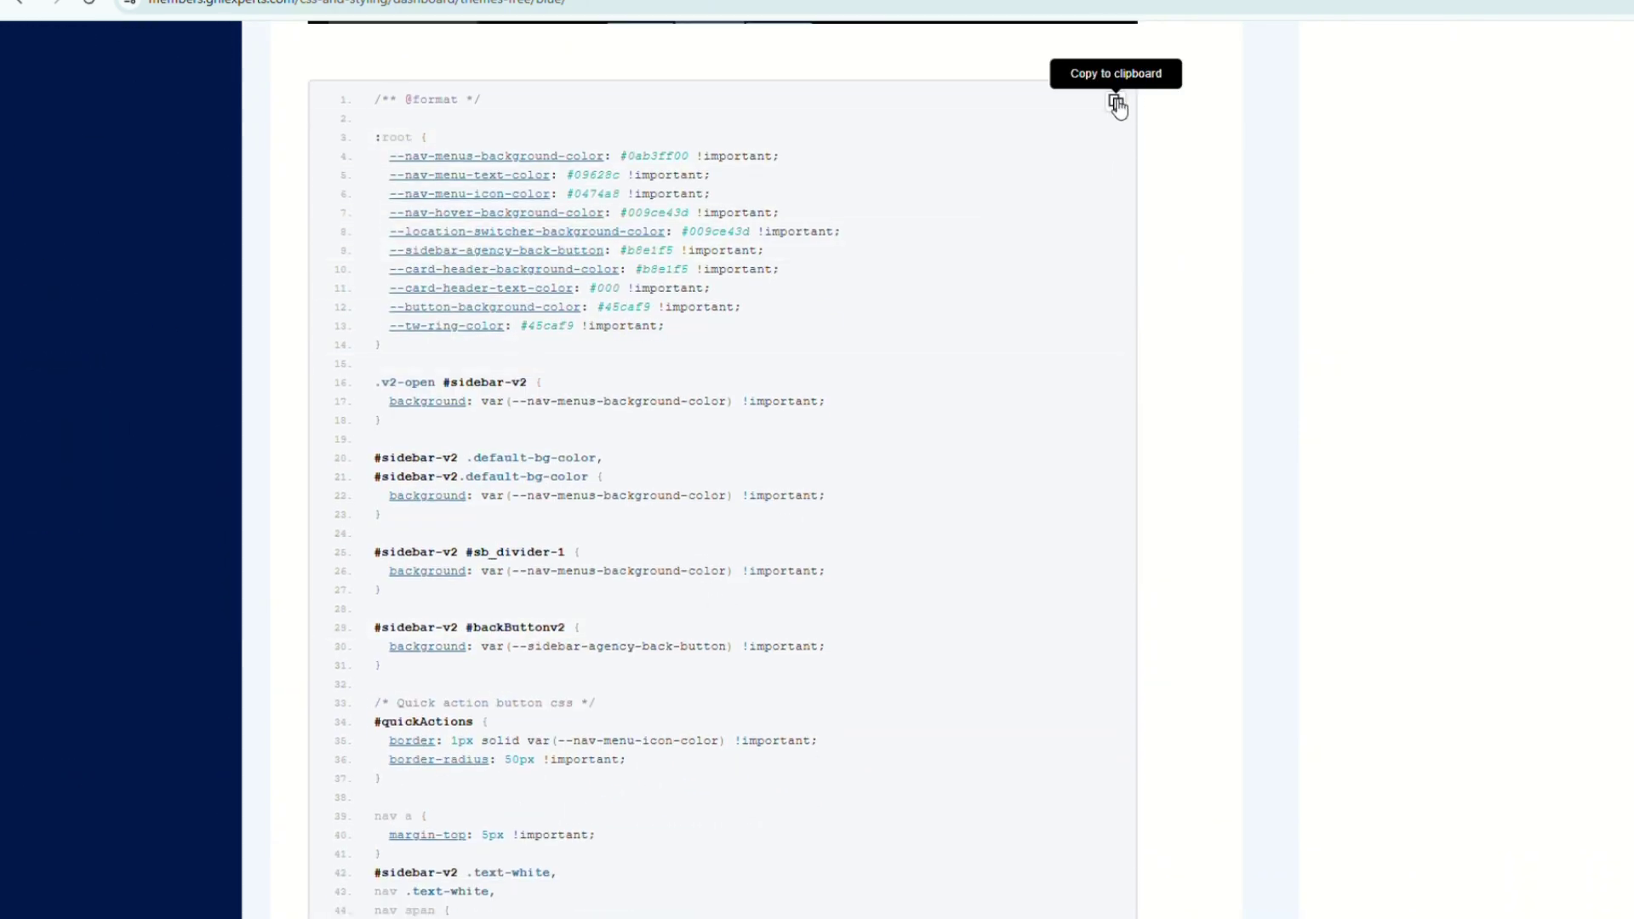
click(1117, 102)
scroll(649, 638, down, 13)
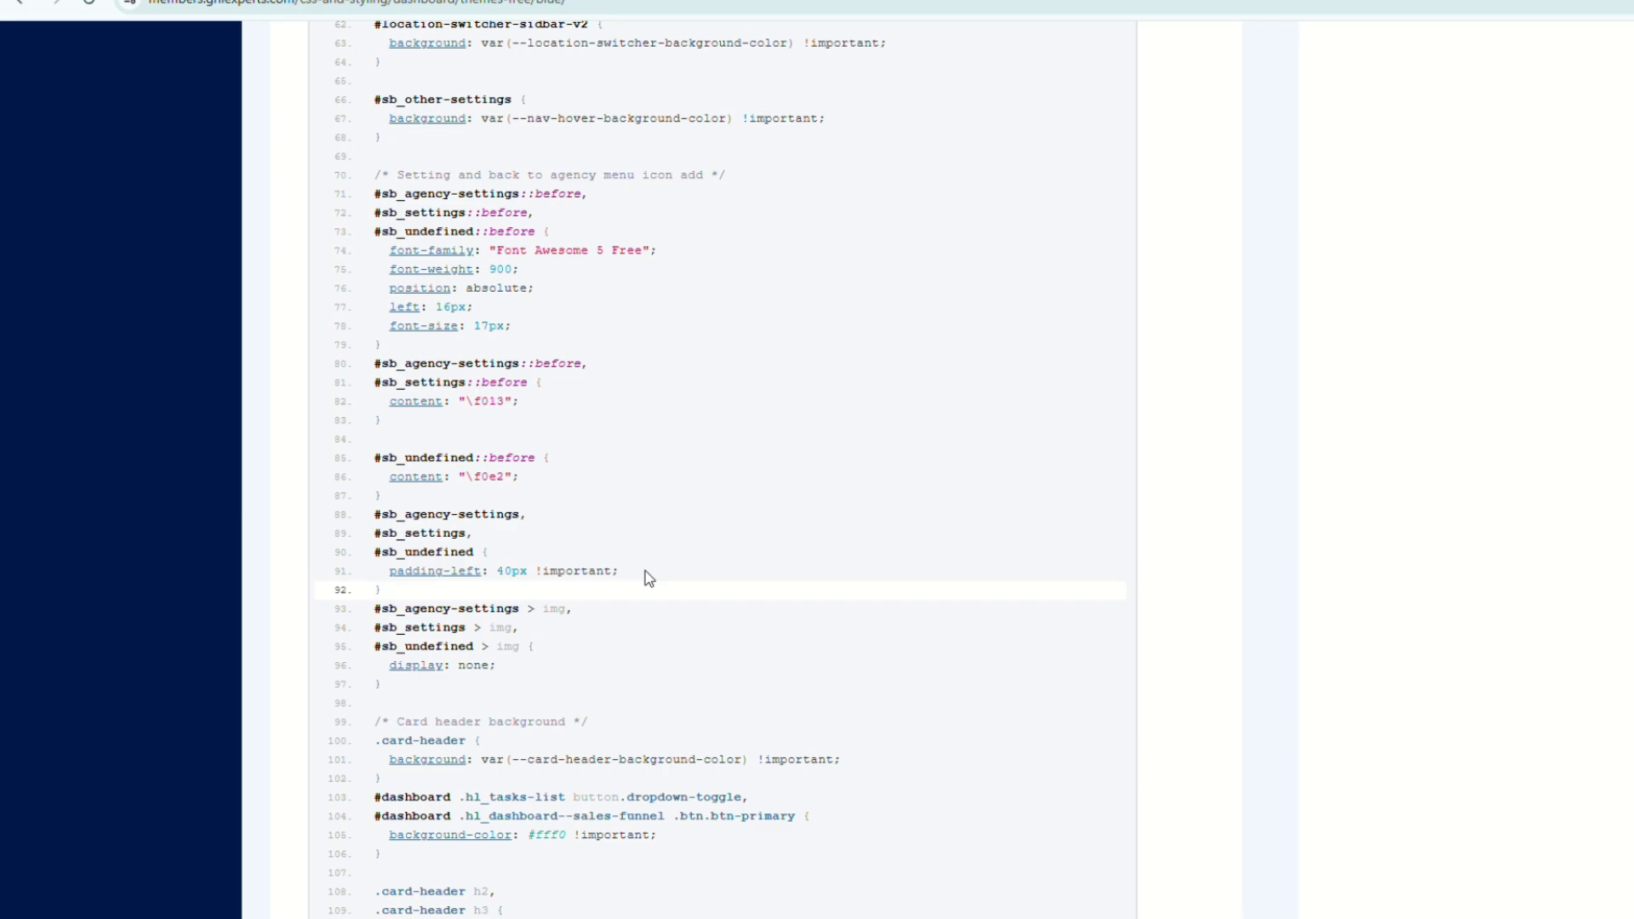
key(ctrl+Tab)
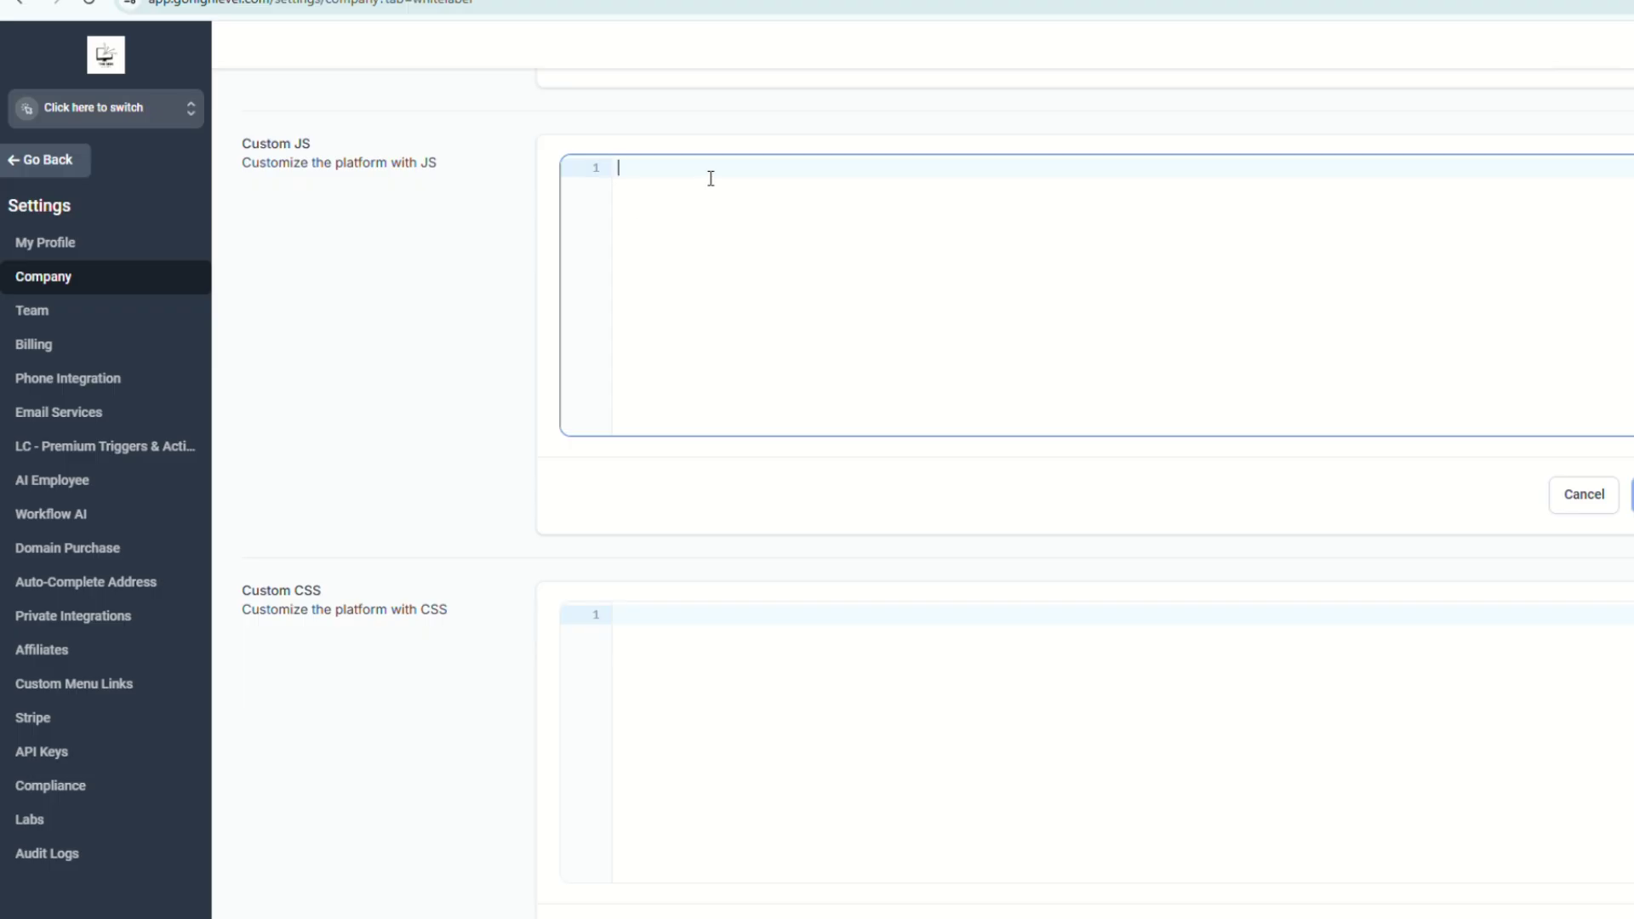
Paste the 119-line Blue theme code into Custom JS and save, proceeding past the script warning
key(ctrl+v)
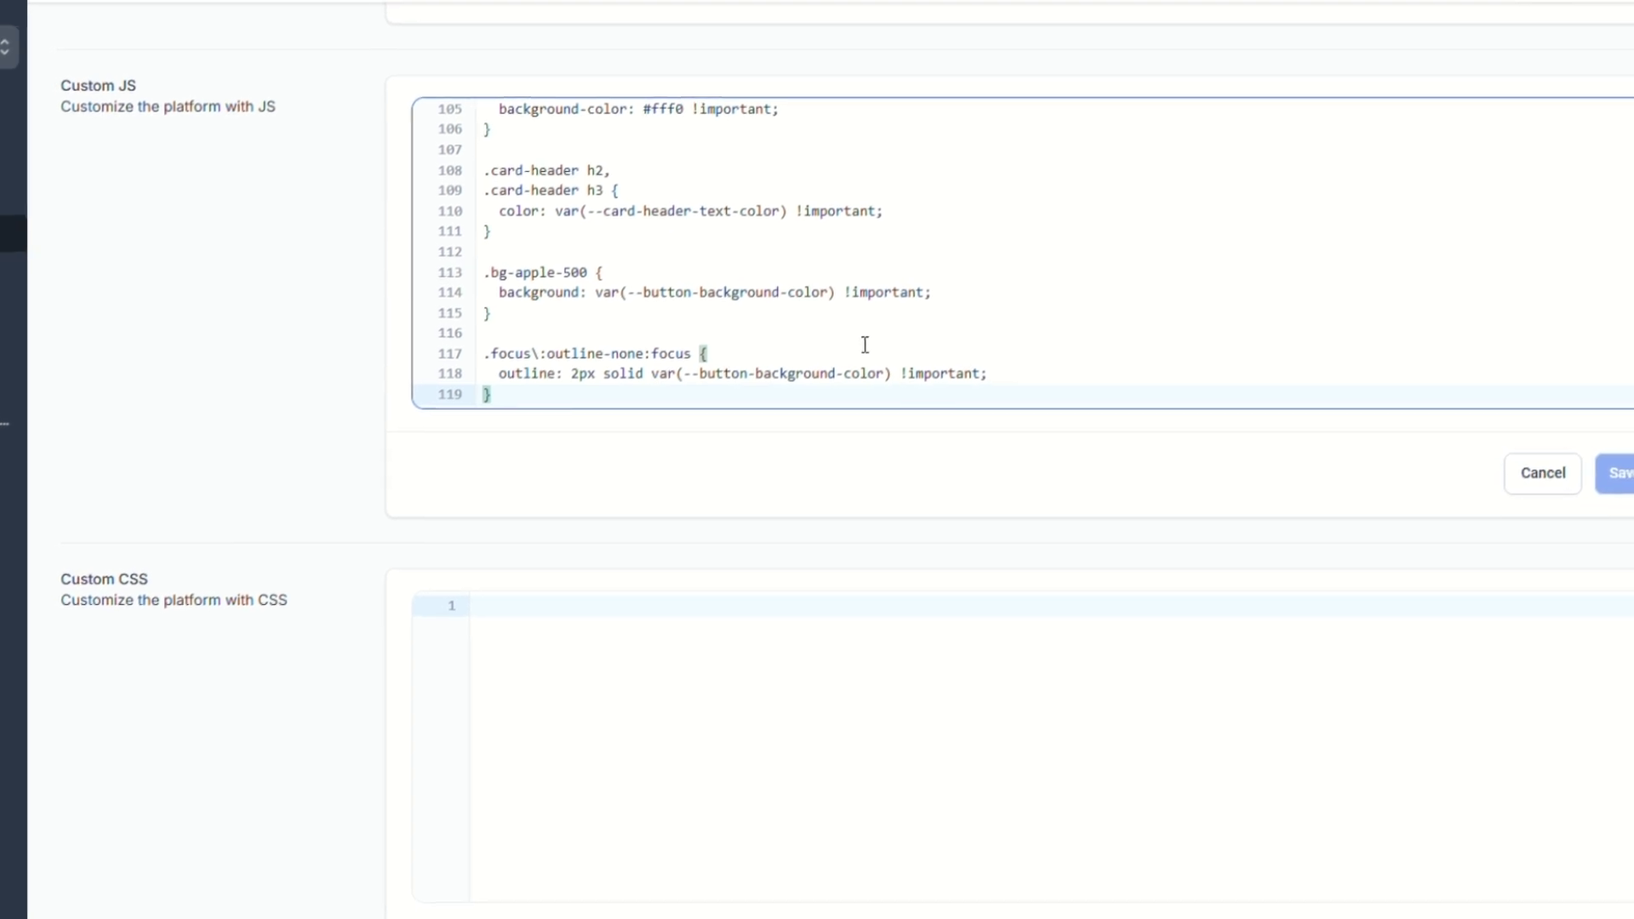
scroll(864, 344, up, 4)
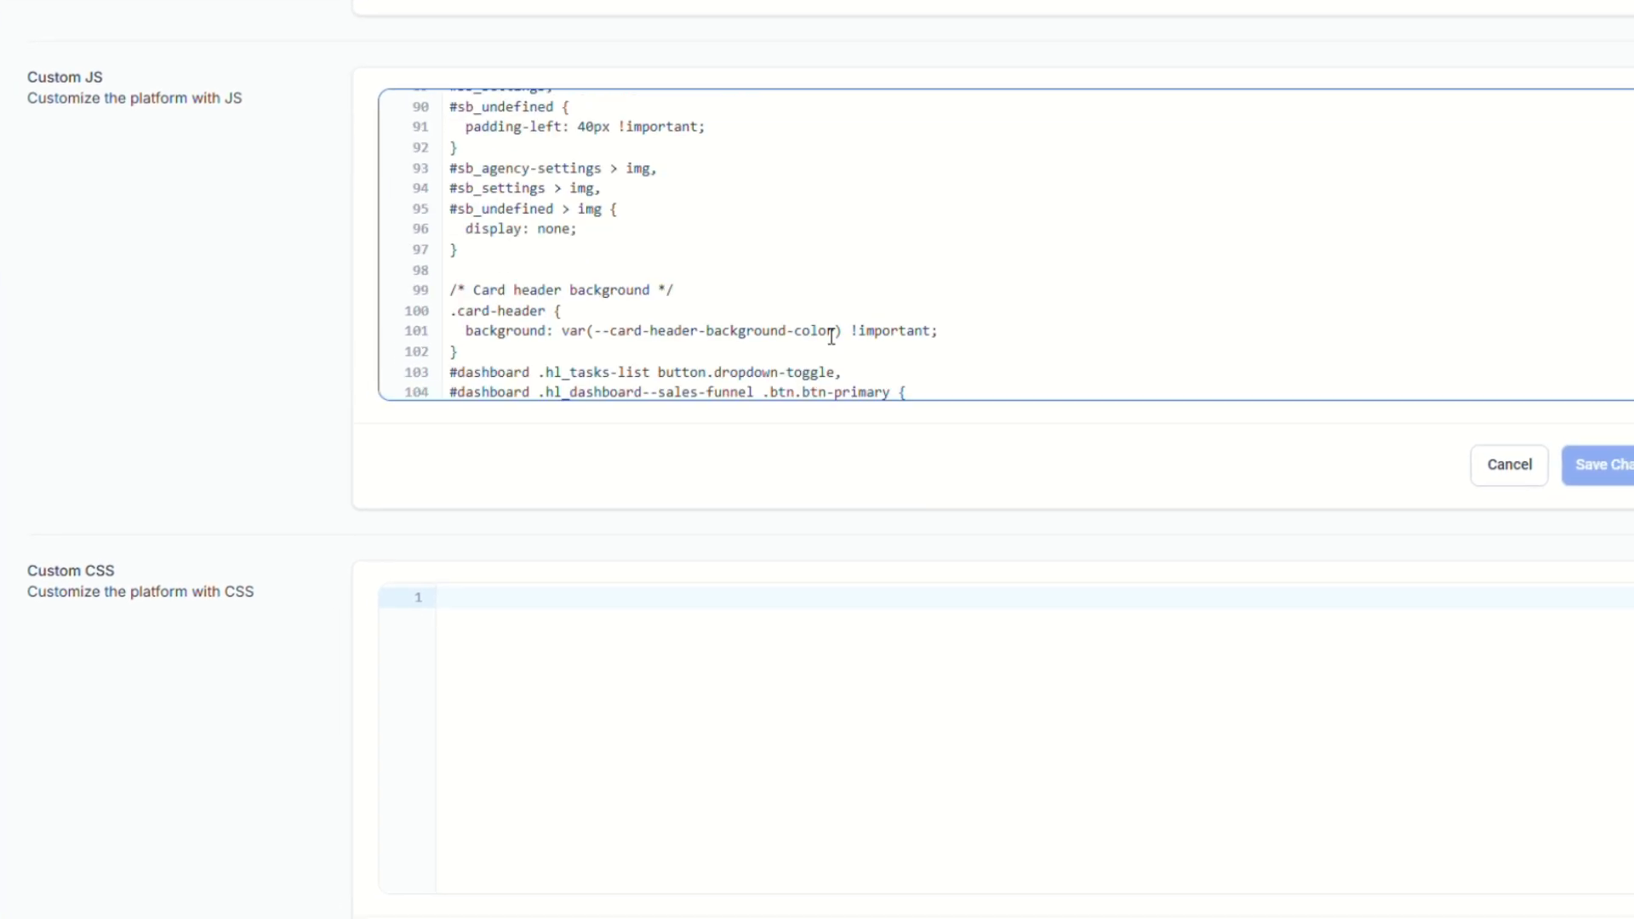
scroll(866, 341, down, 4)
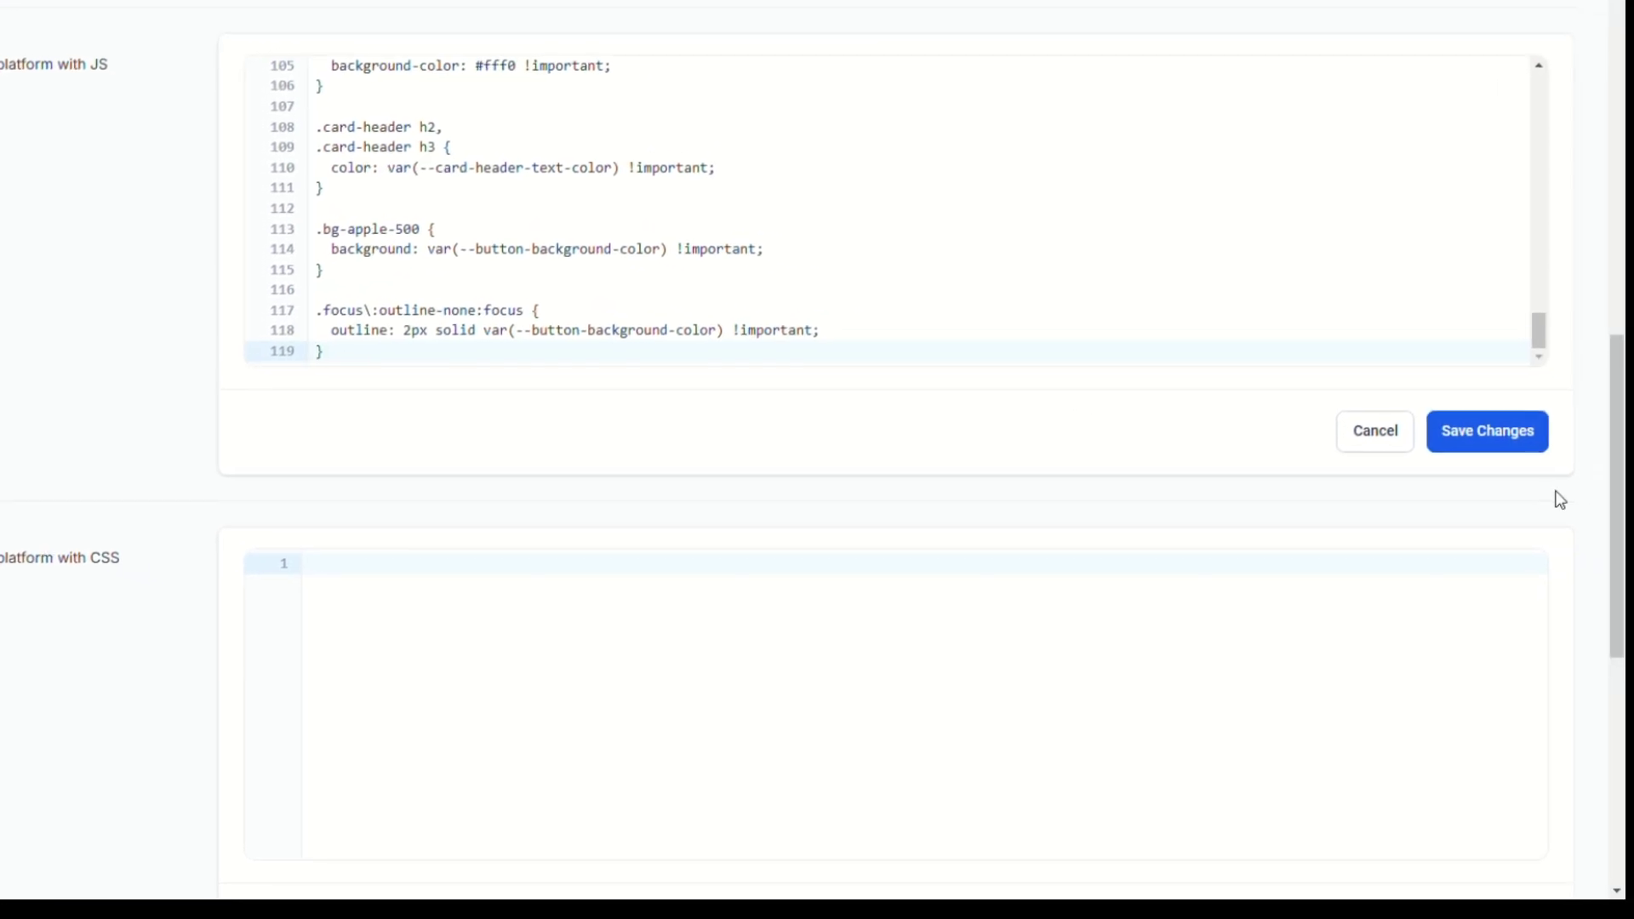
scroll(1106, 280, down, 3)
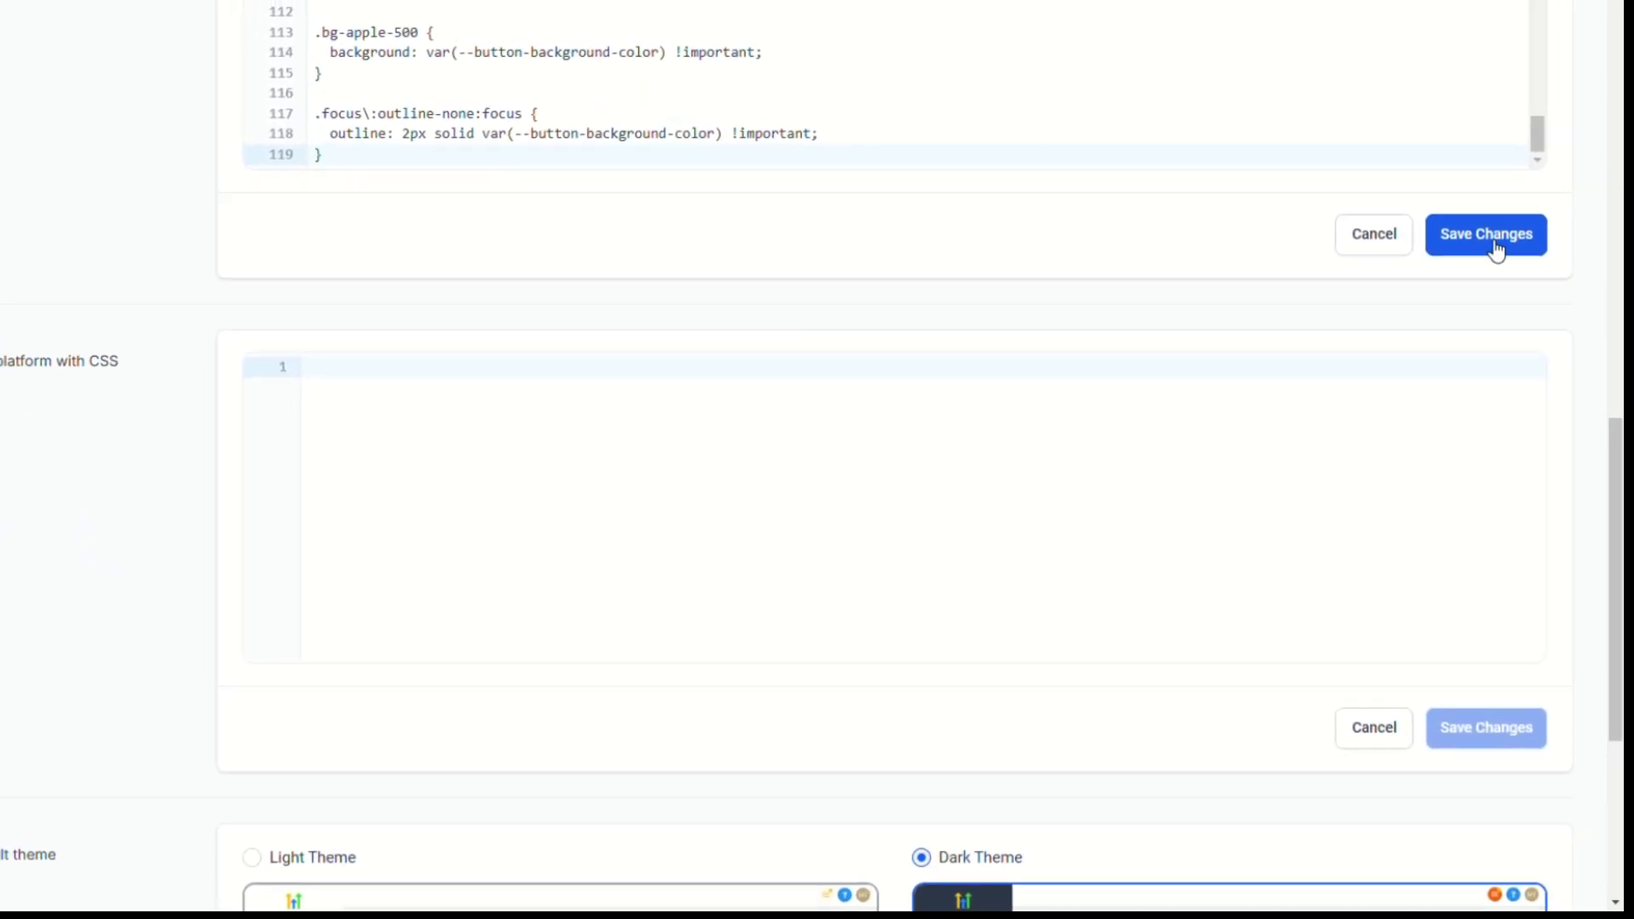
click(1496, 250)
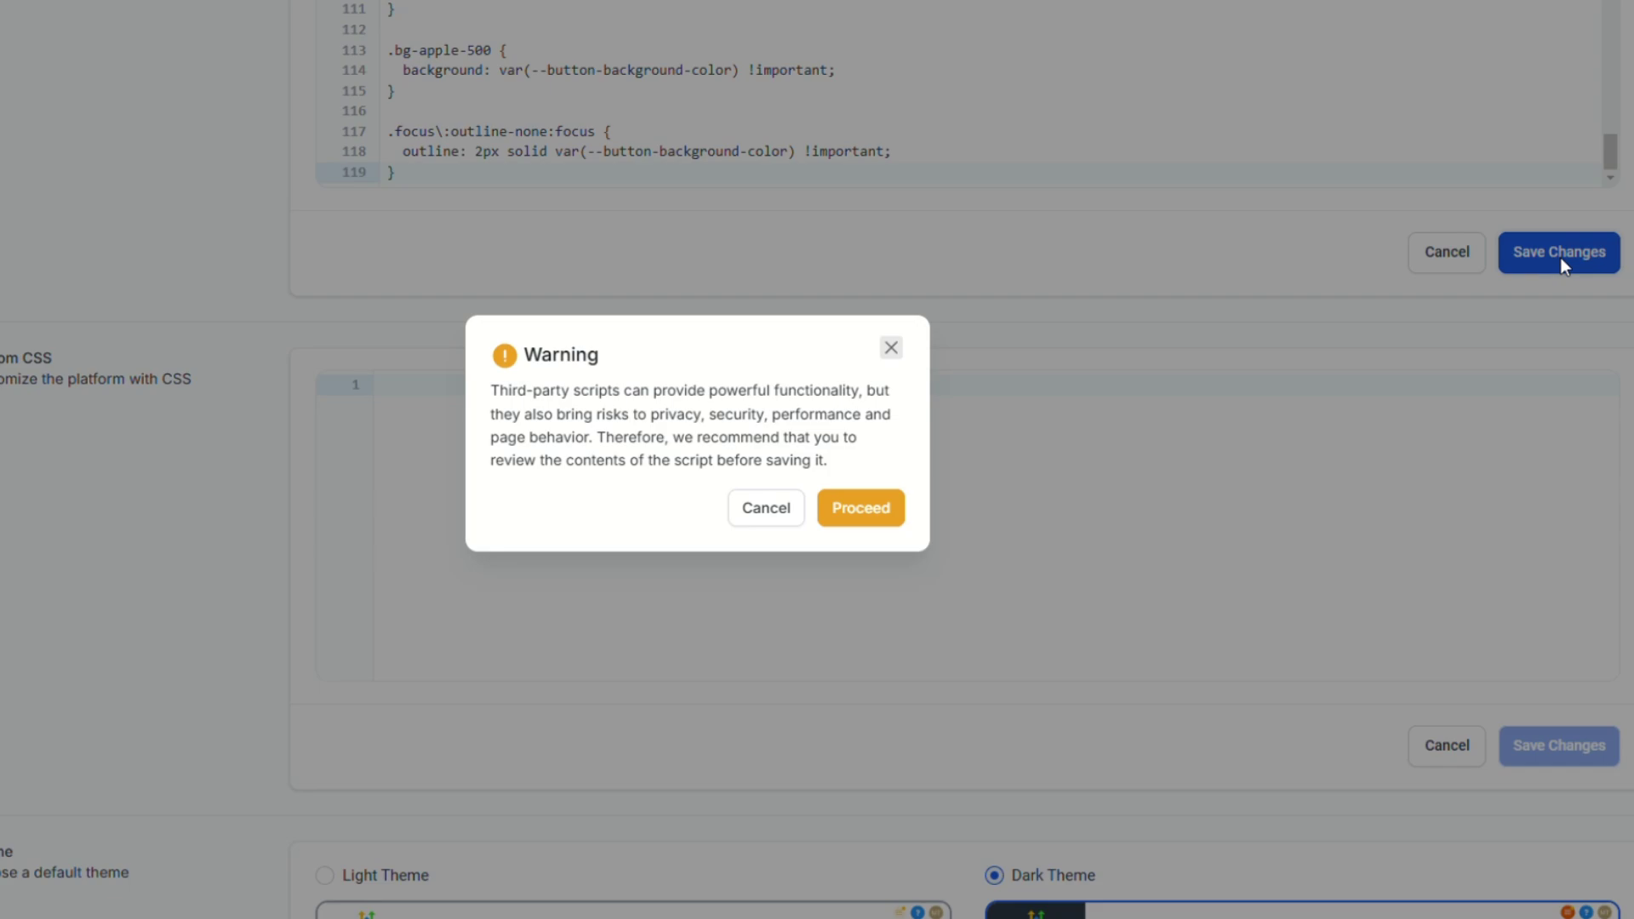
click(1029, 547)
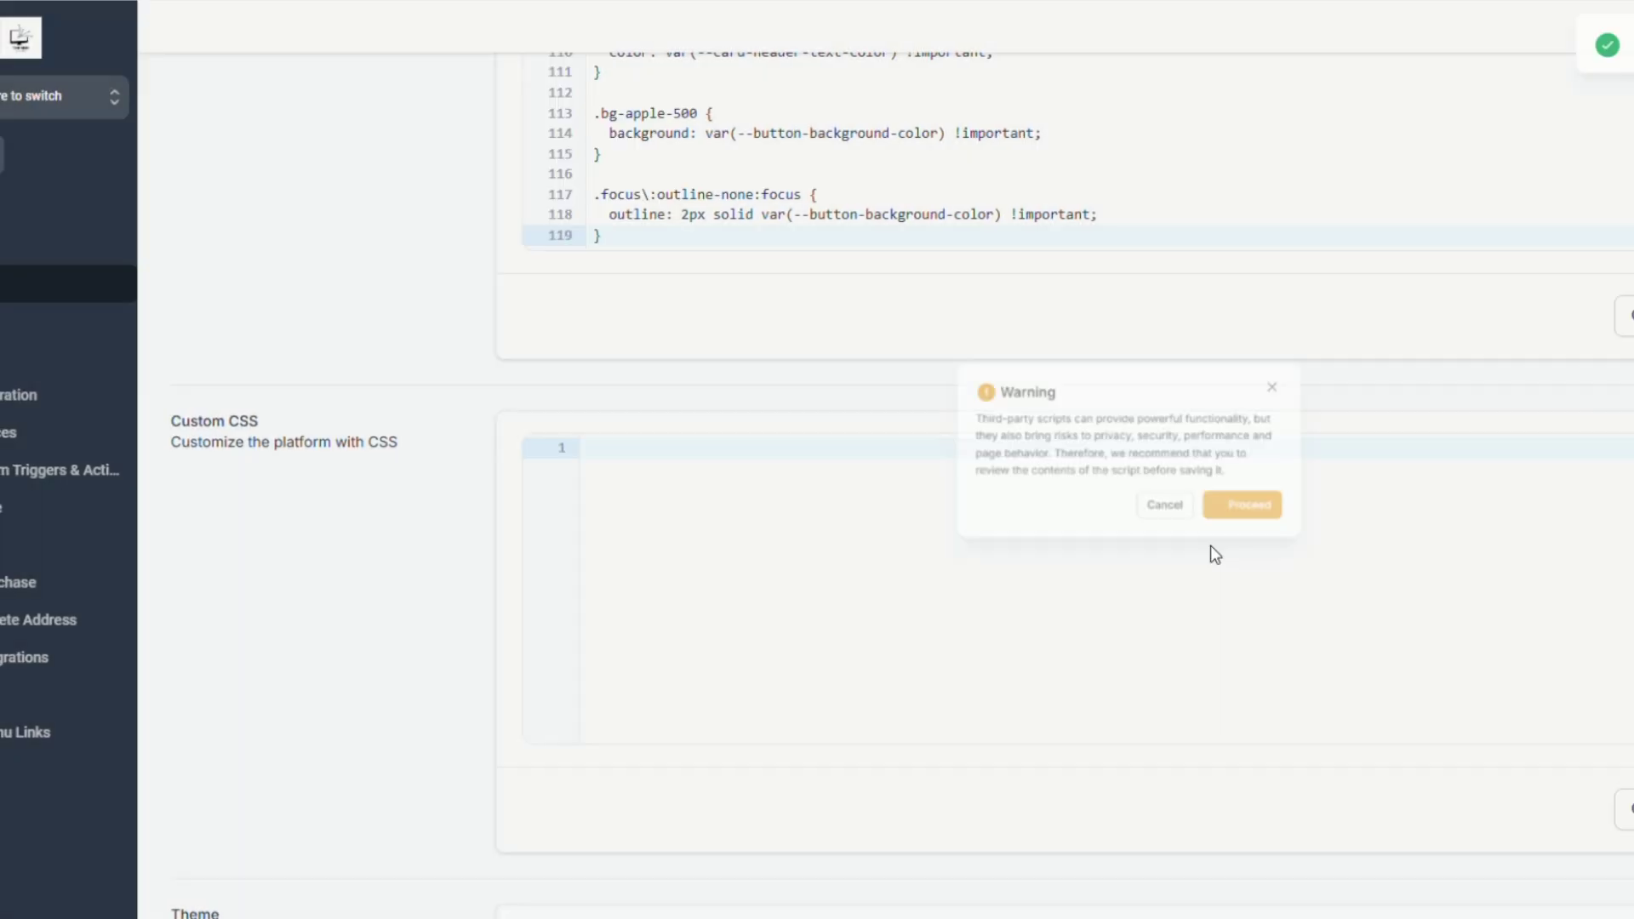
scroll(1191, 554, up, 4)
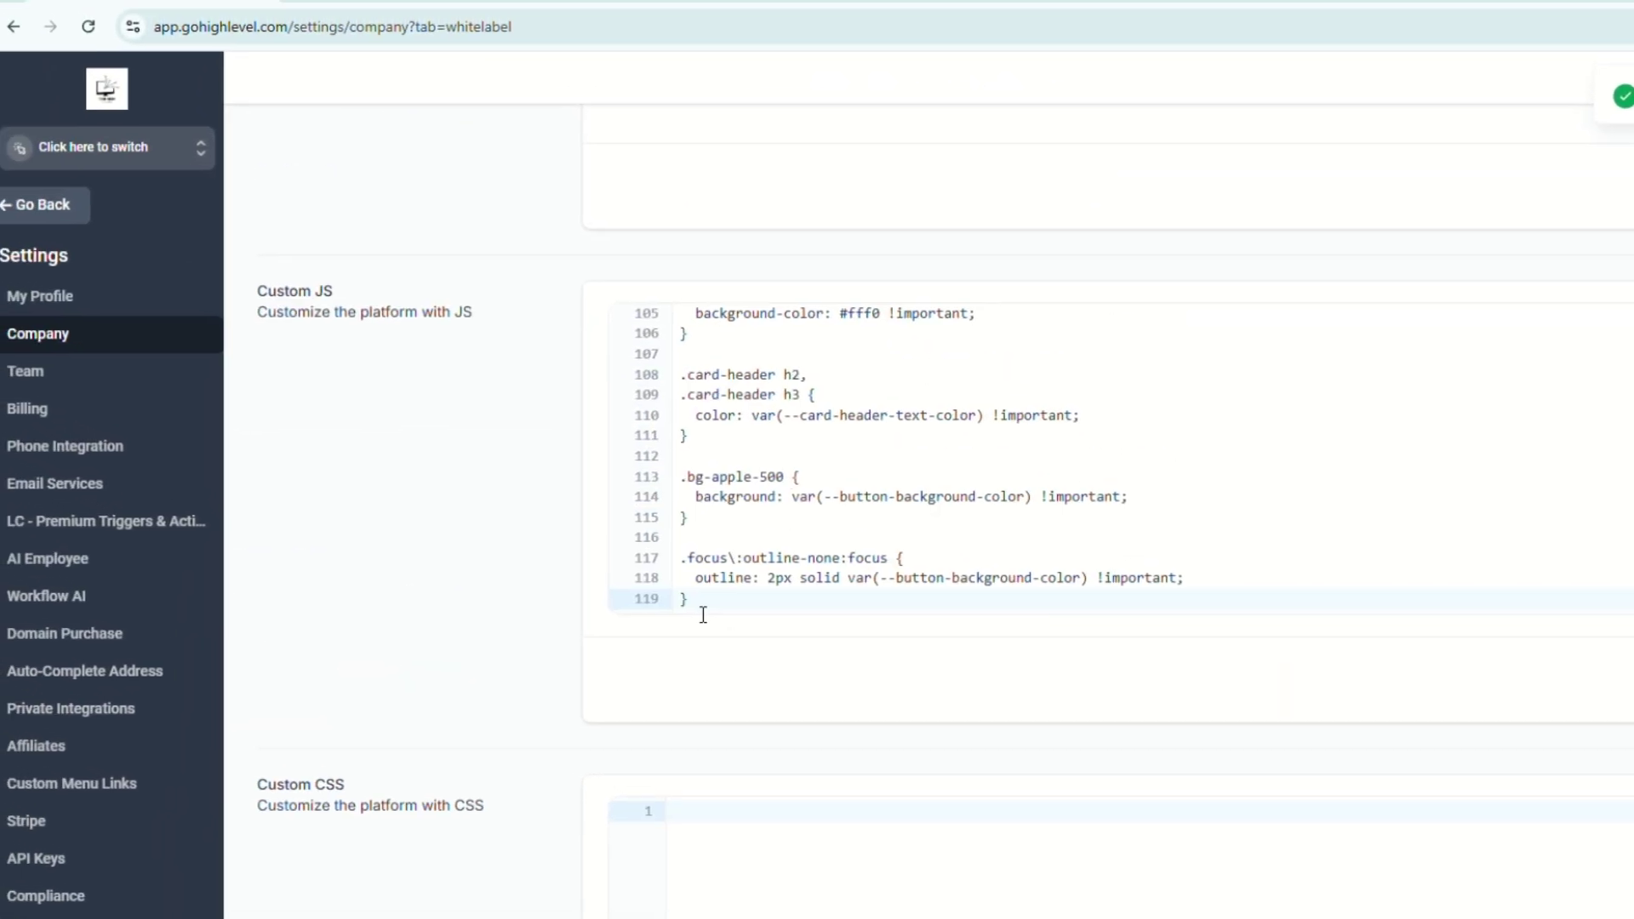
scroll(686, 601, down, 2)
scroll(459, 520, up, 2)
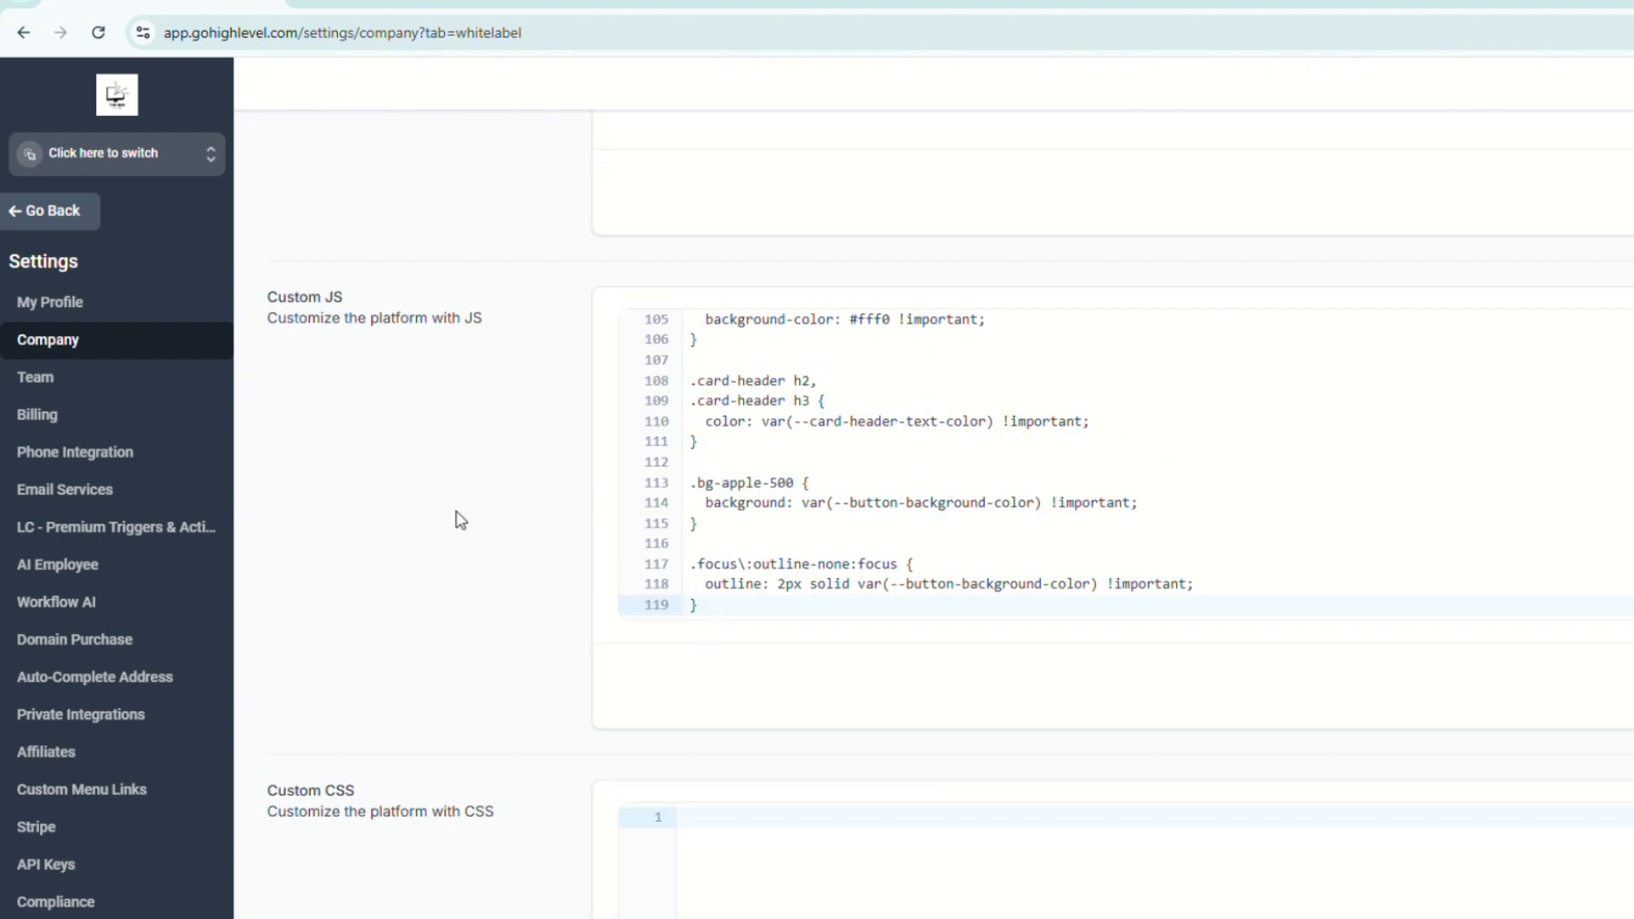
scroll(460, 520, down, 1)
scroll(460, 520, down, 6)
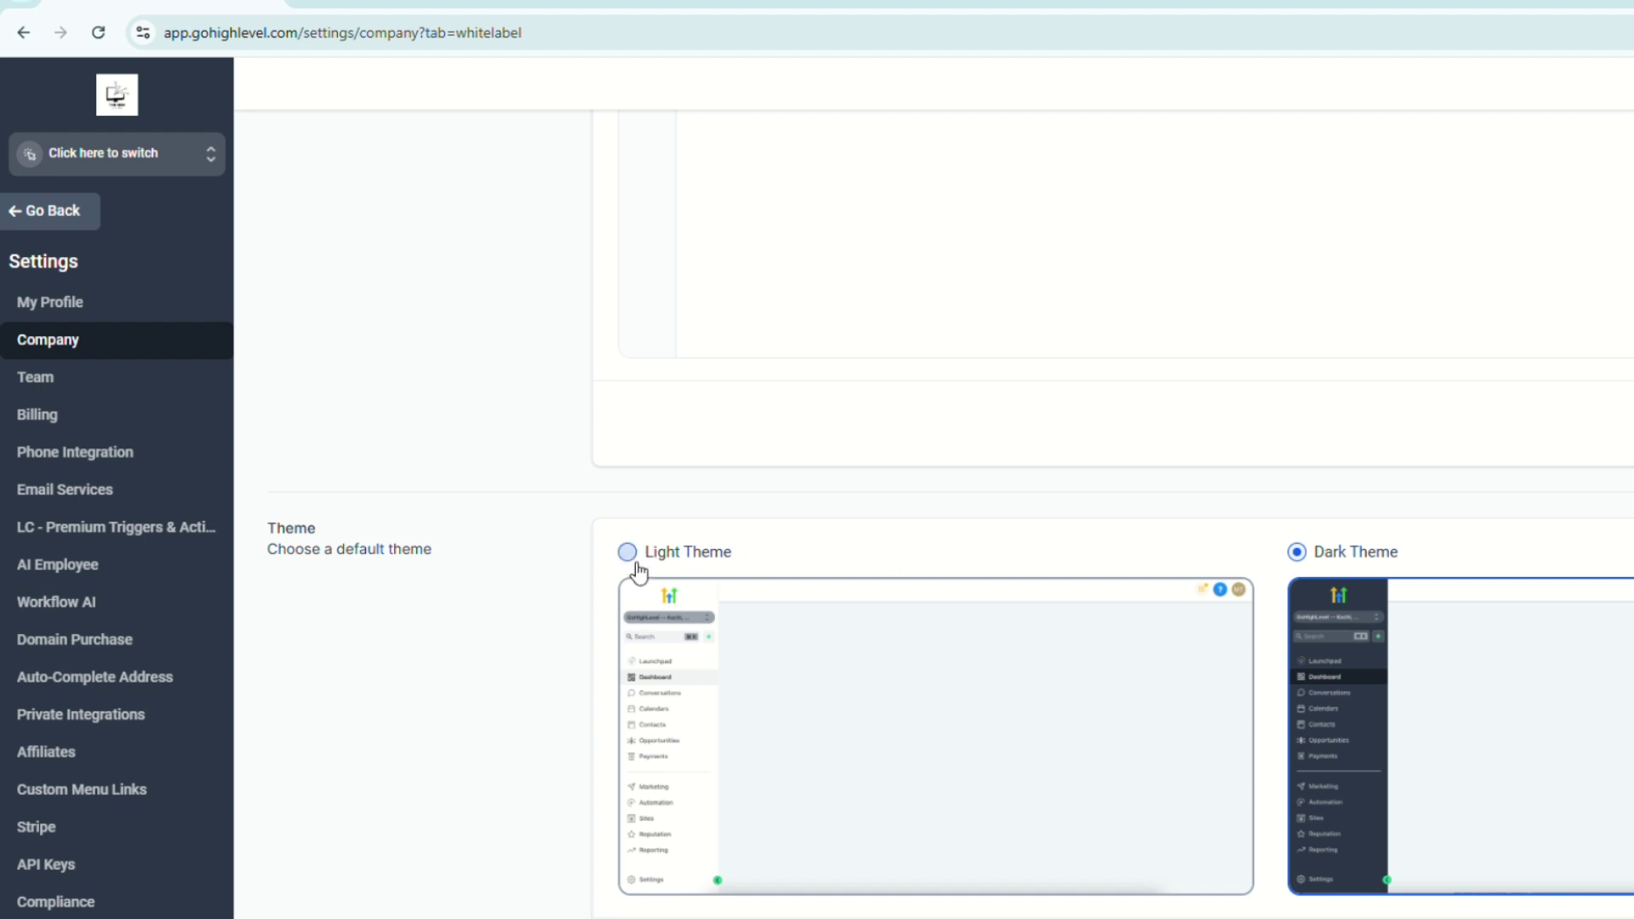
Try Light Theme, then set the default theme back to Dark Theme
click(630, 555)
click(1300, 551)
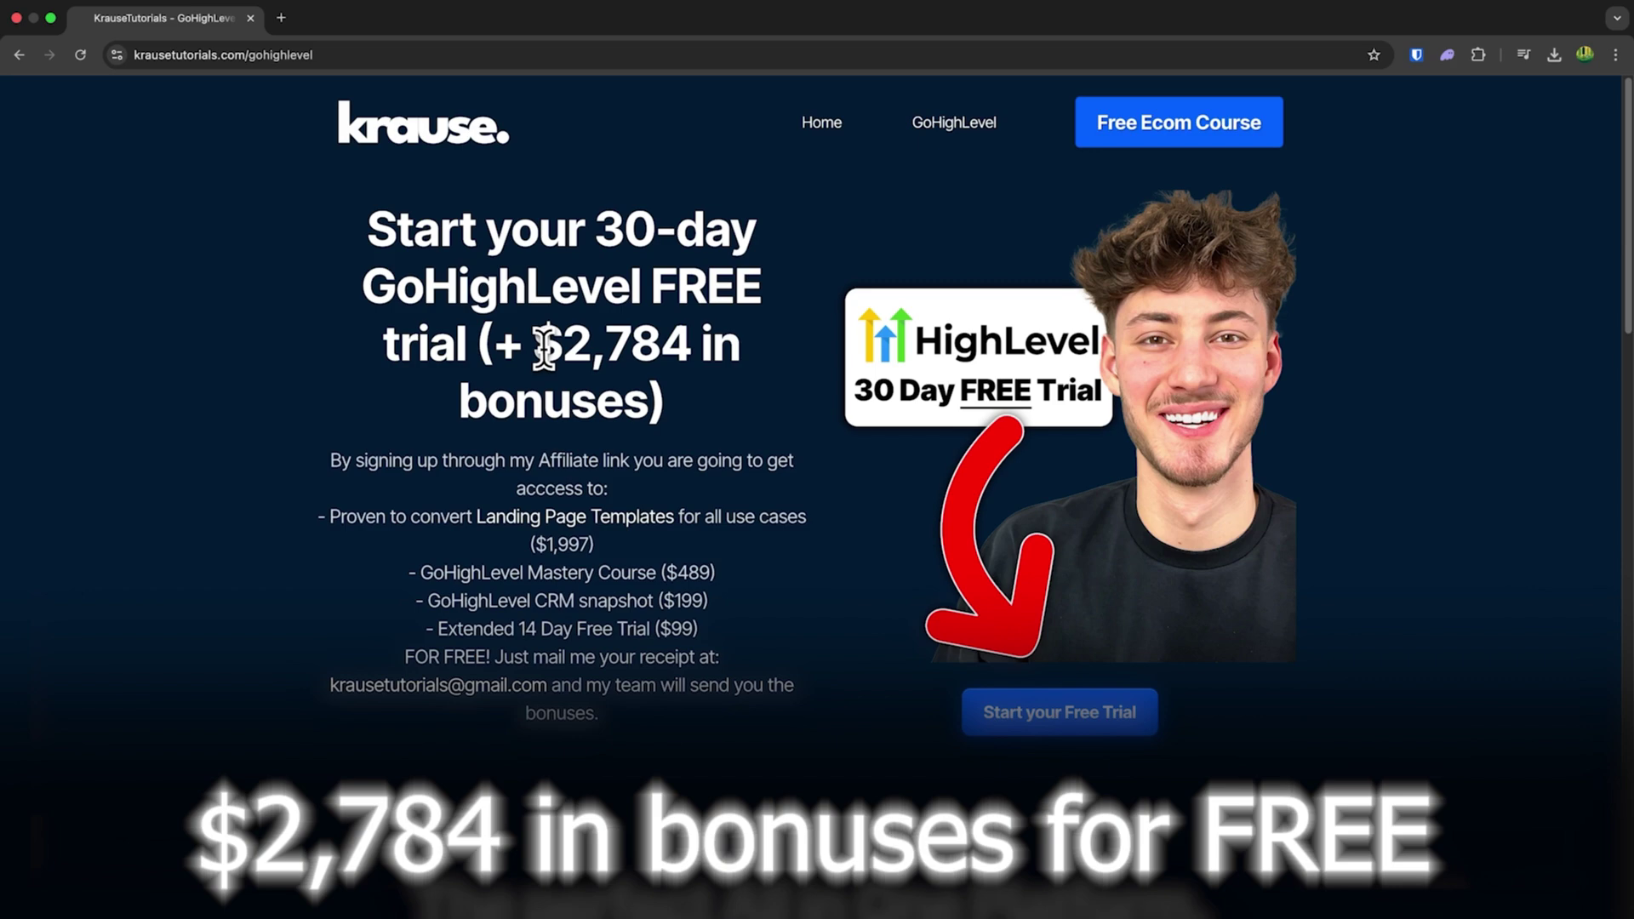
Highlight the $2,784 bonuses headline and scroll the course landing-page preview
drag(543, 348, 649, 394)
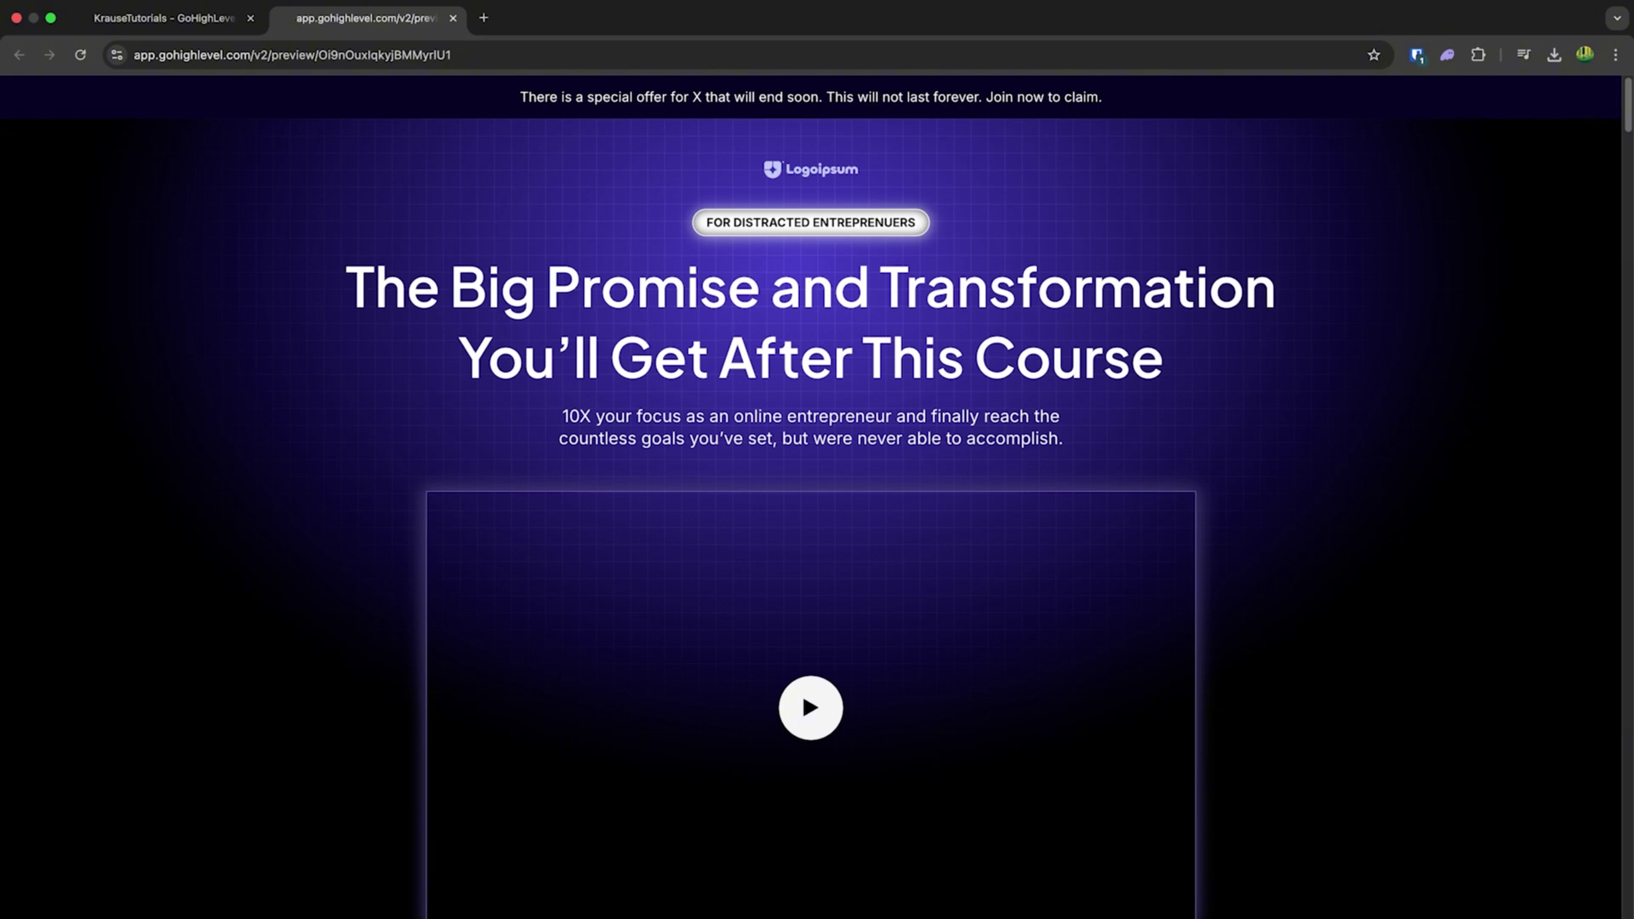
scroll(817, 498, down, 7)
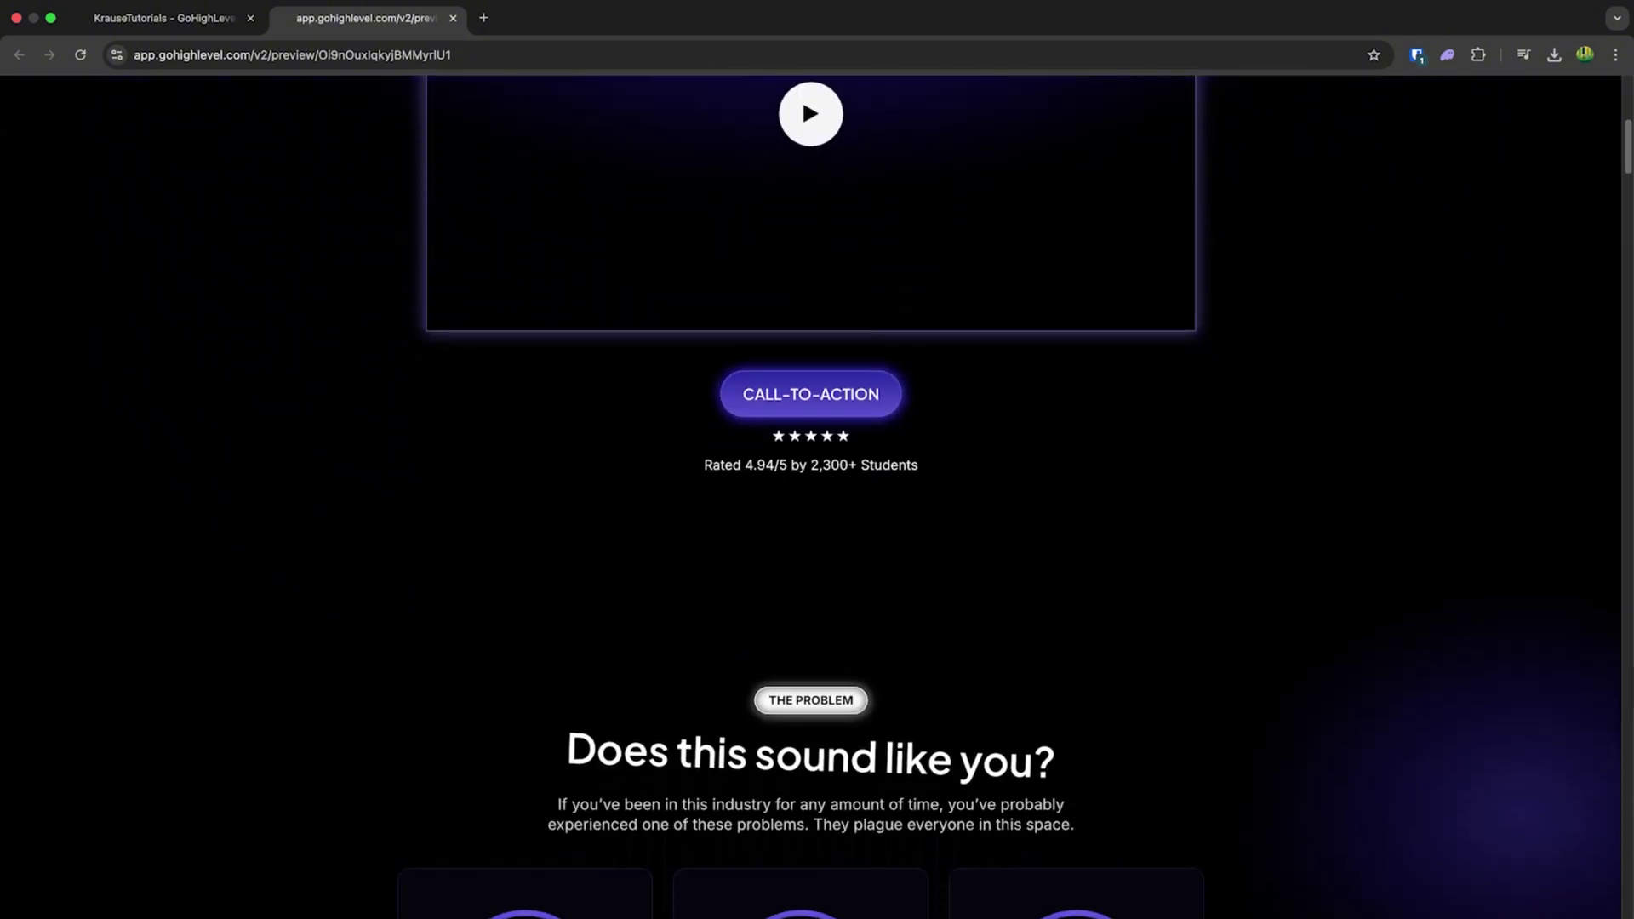